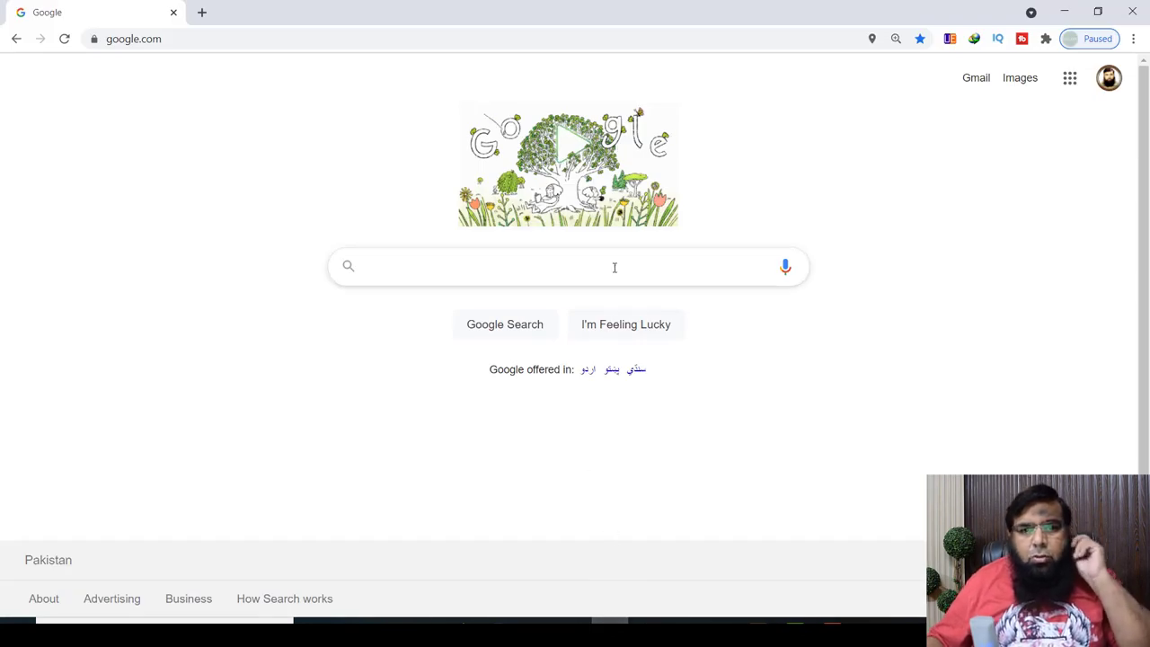
- Search Google for 'fashion logo' and show the image results
click(615, 266)
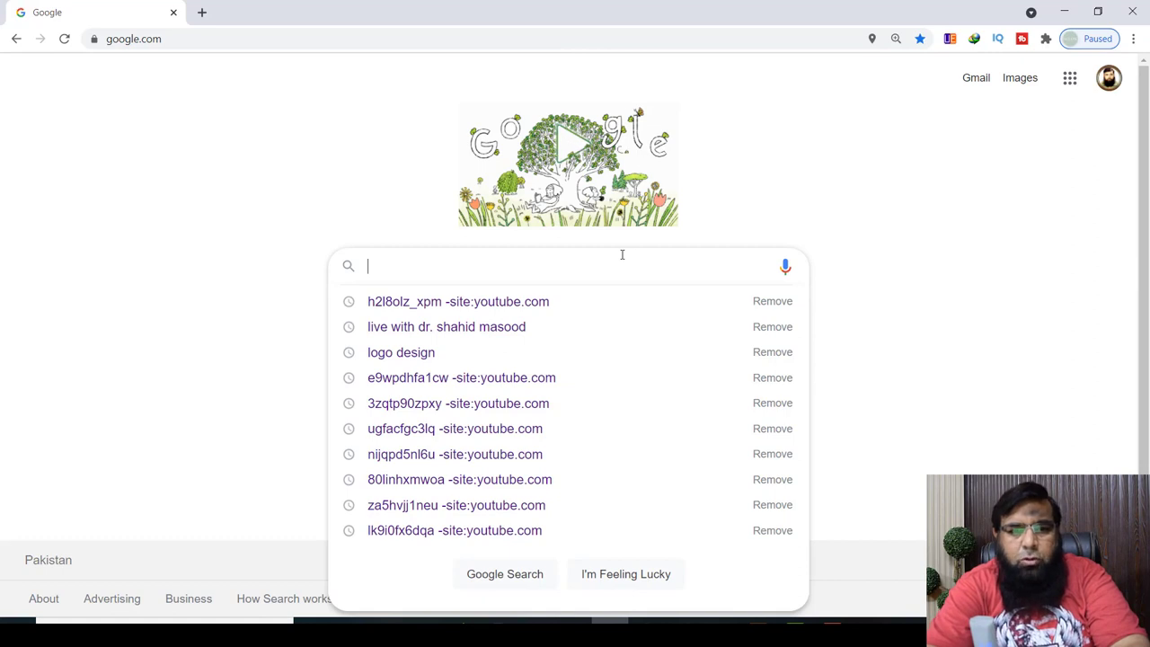
text(fashion)
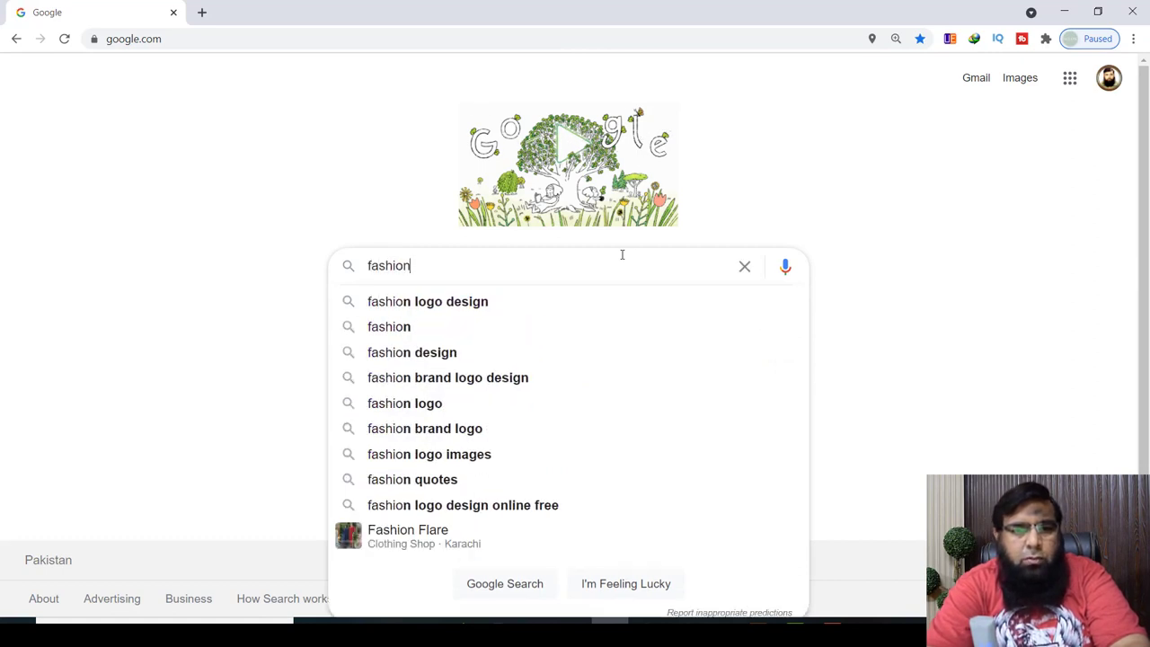
text( logo)
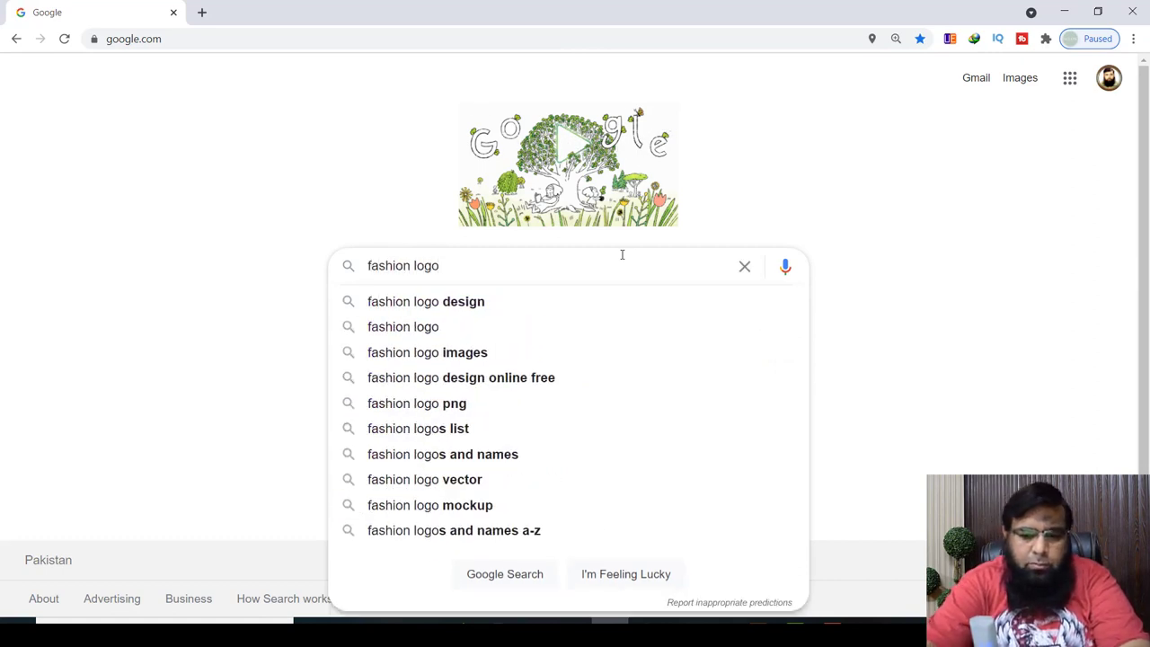
key(Return)
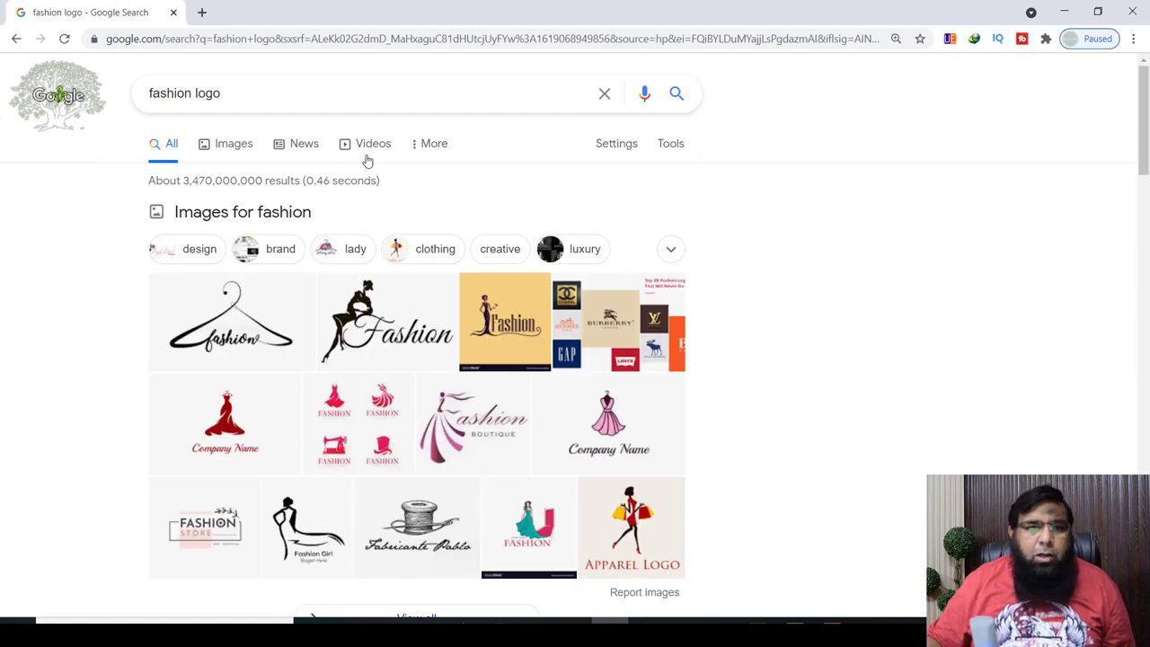
click(241, 153)
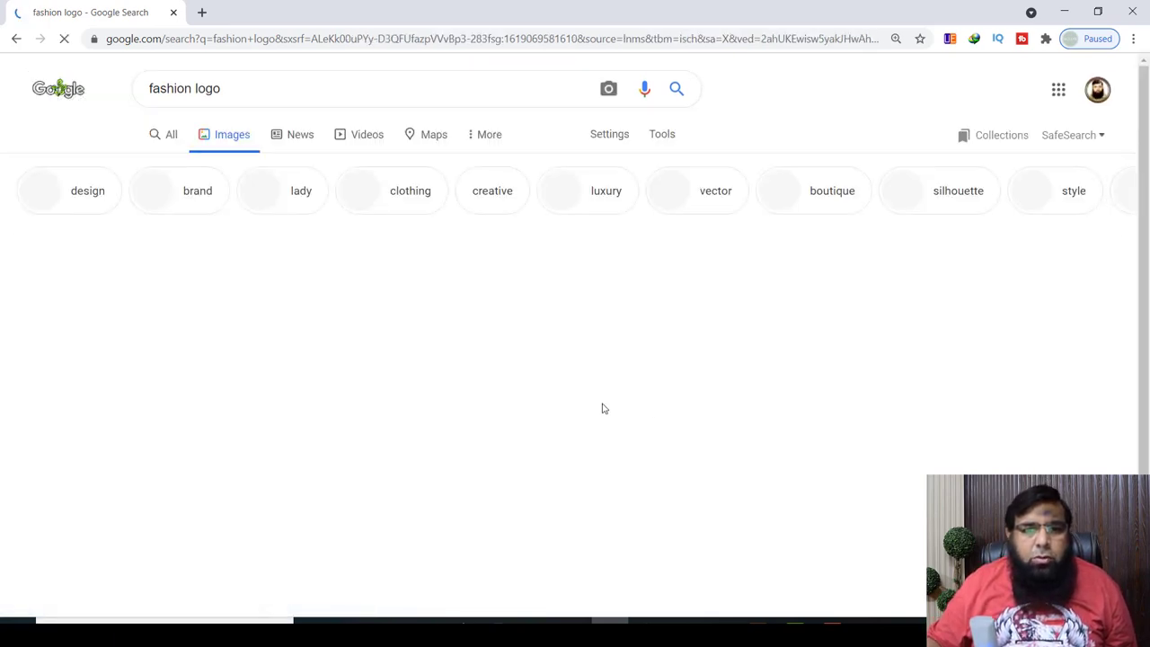
- Scroll down the image results to the row with the dancing-woman fashion logo
scroll(413, 382, down, 1)
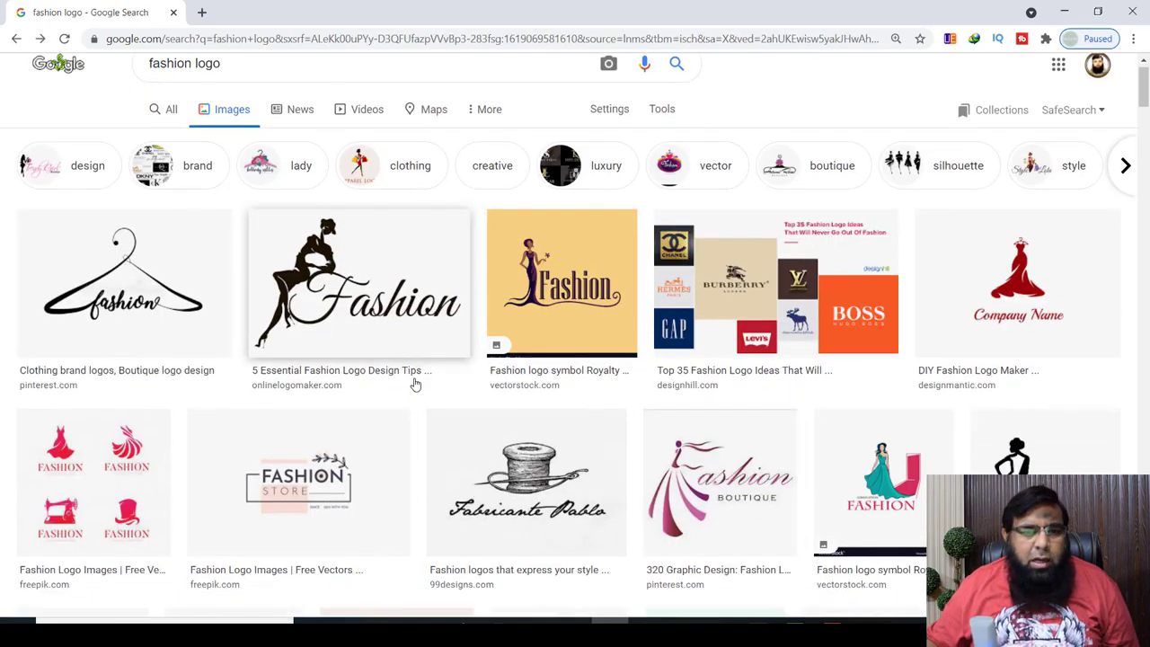
scroll(415, 384, down, 4)
scroll(415, 384, down, 3)
scroll(415, 385, down, 2)
scroll(415, 384, down, 2)
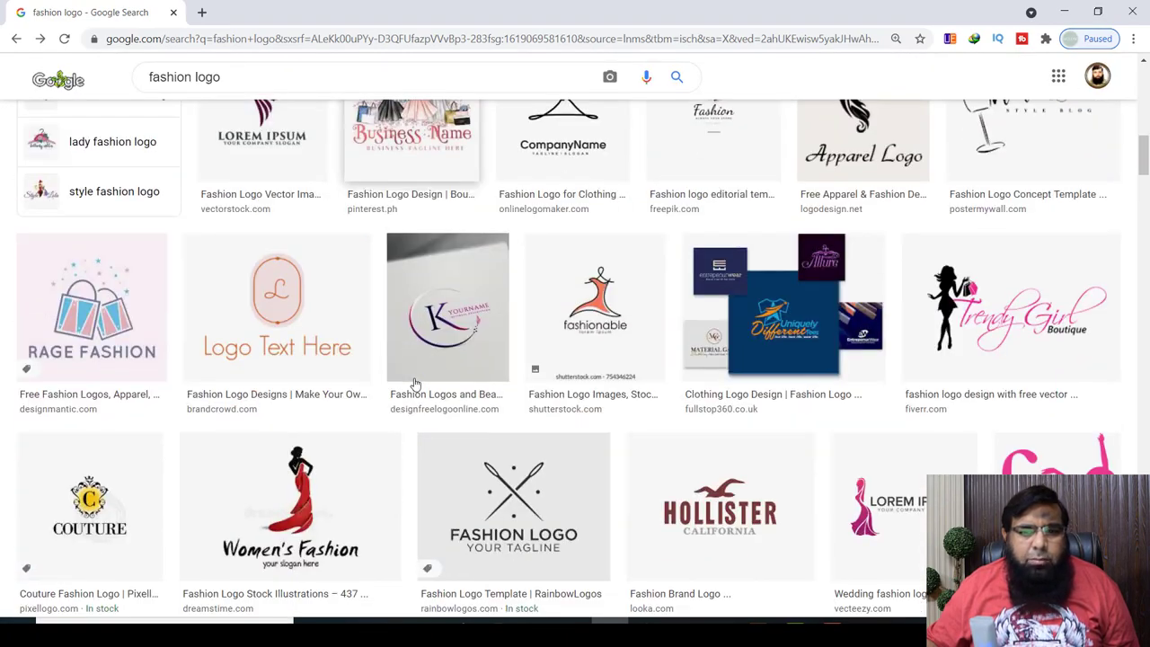
scroll(415, 384, down, 2)
scroll(415, 385, down, 3)
scroll(415, 384, down, 2)
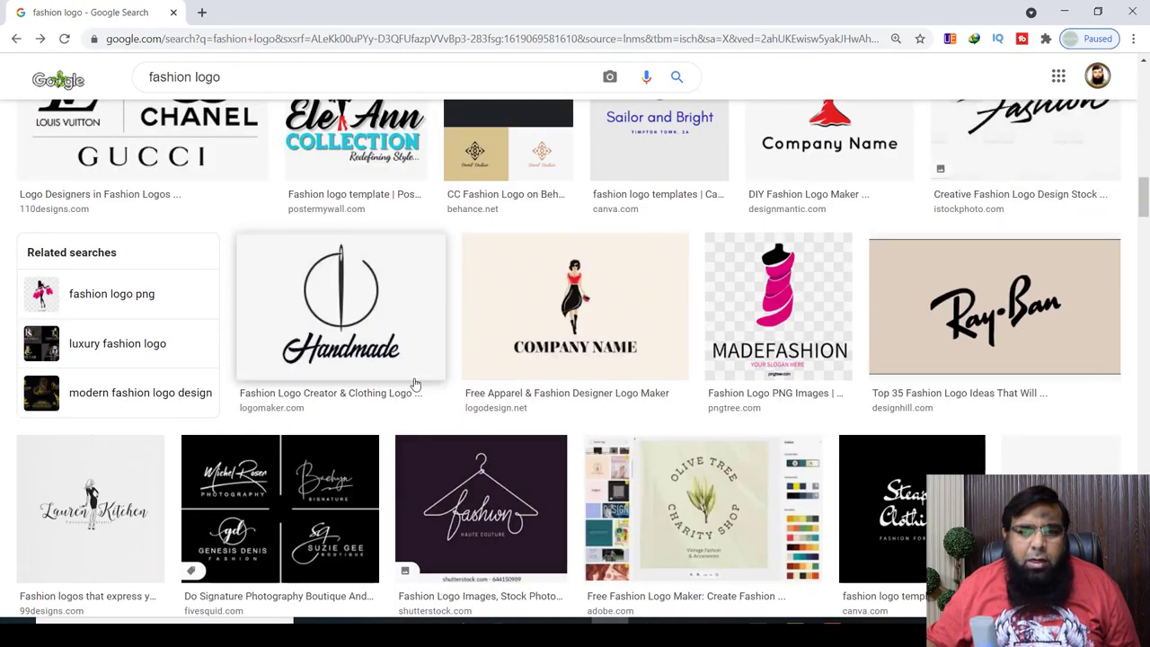
scroll(415, 384, down, 5)
scroll(415, 384, down, 2)
scroll(415, 385, down, 2)
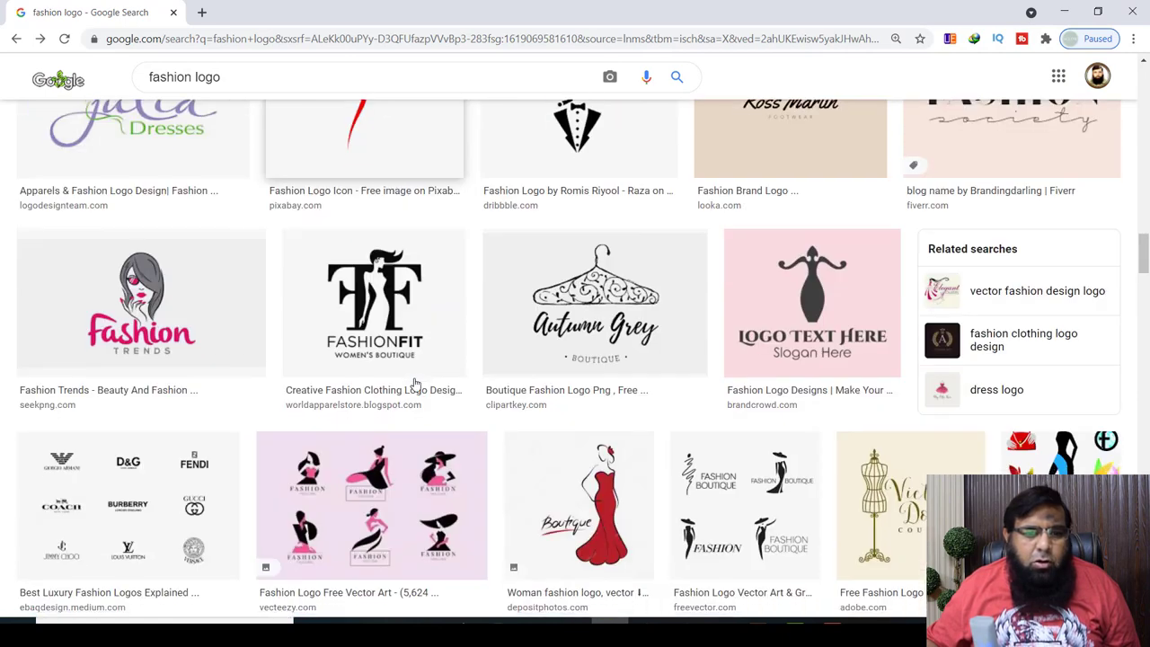
scroll(415, 384, down, 3)
scroll(415, 385, down, 2)
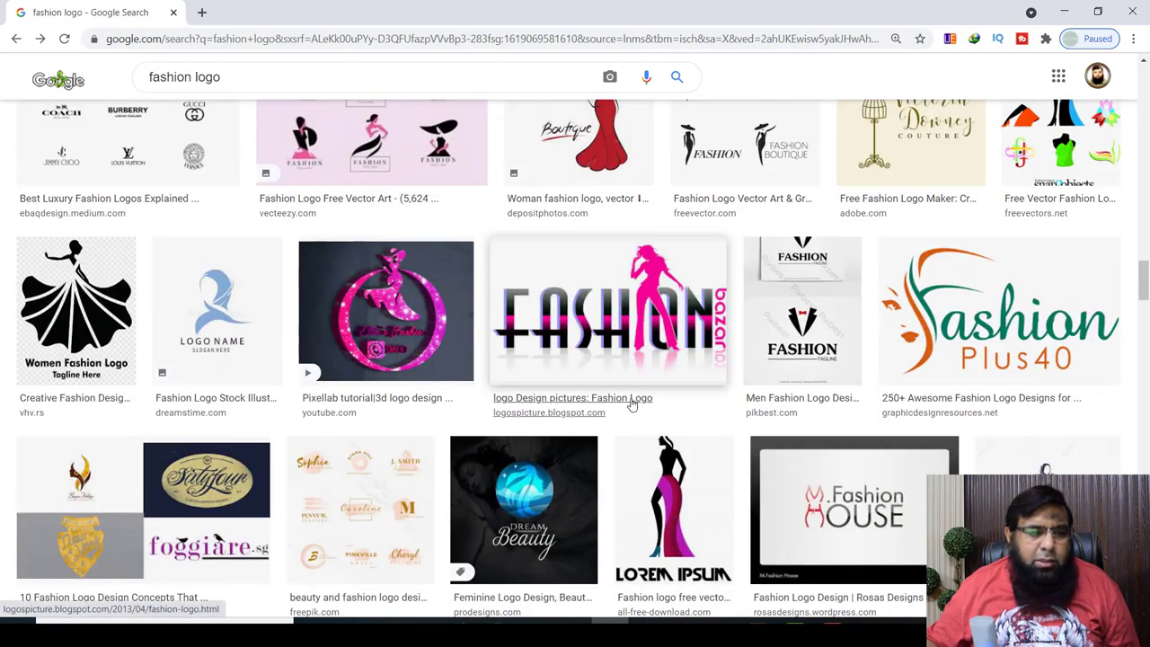
- Preview the black dancing-woman 'Women Fashion Logo' and copy the image
click(76, 317)
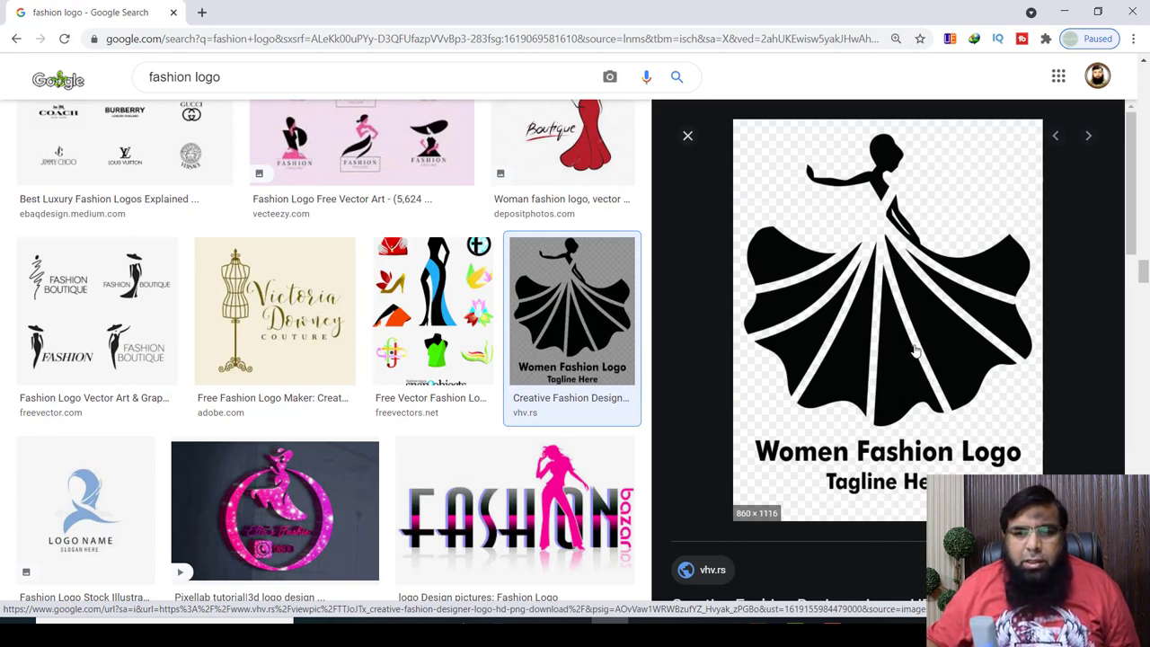
right_click(872, 308)
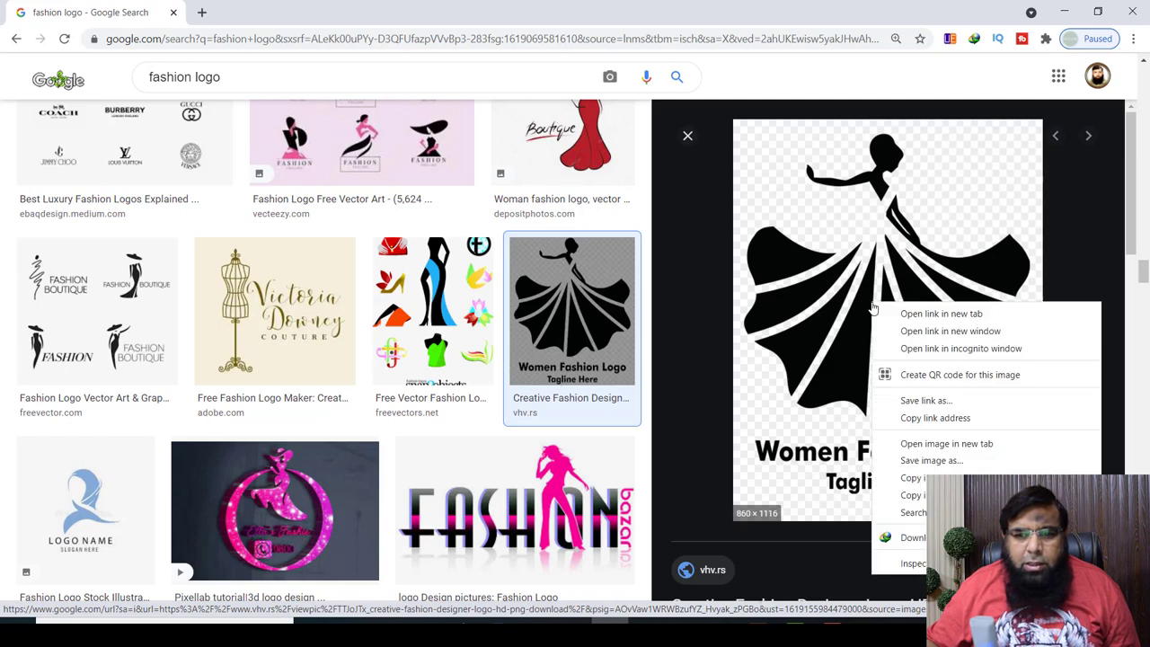
click(920, 479)
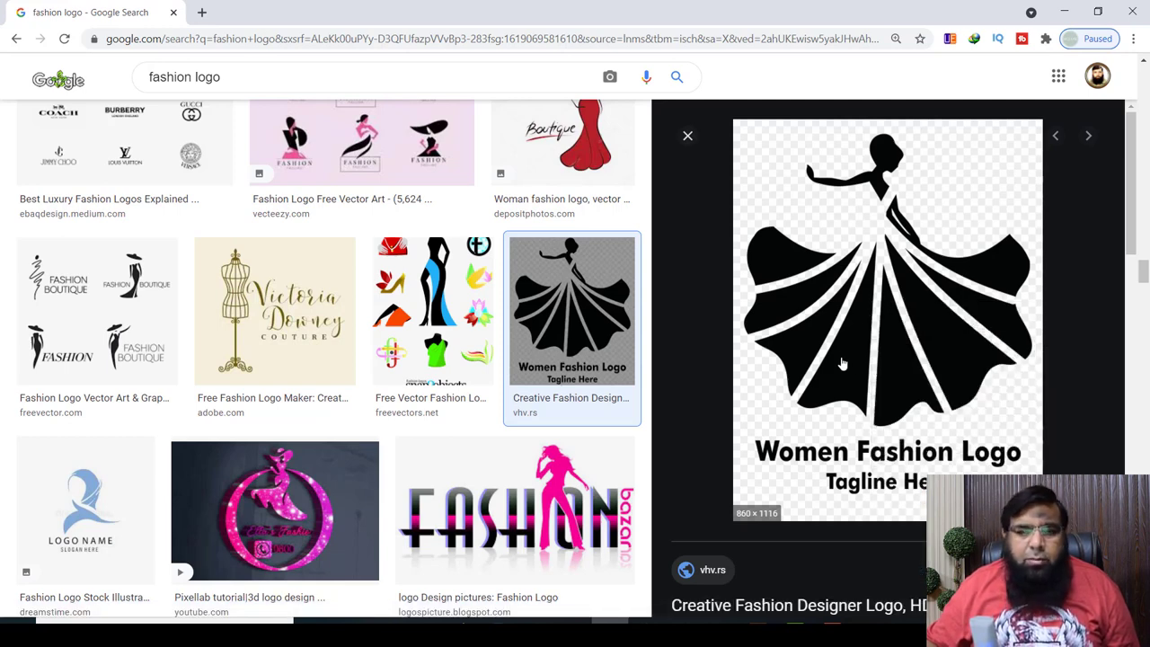
- Paste the copied dancing-woman logo into the Illustrator document
key(alt+Tab)
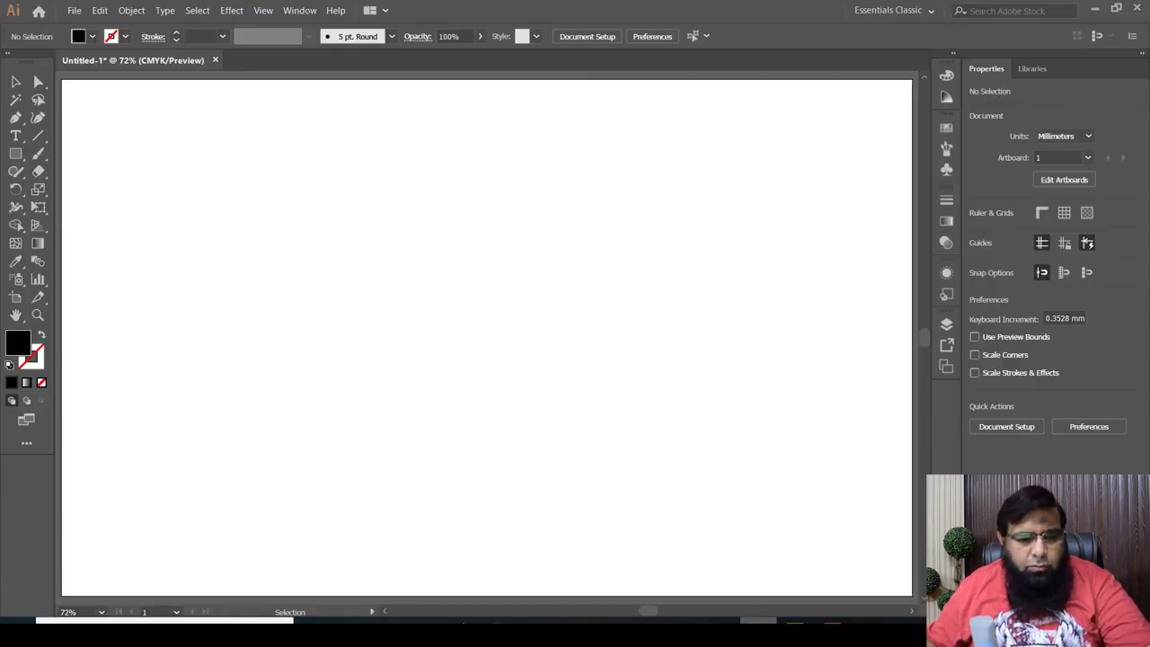
key(ctrl+v)
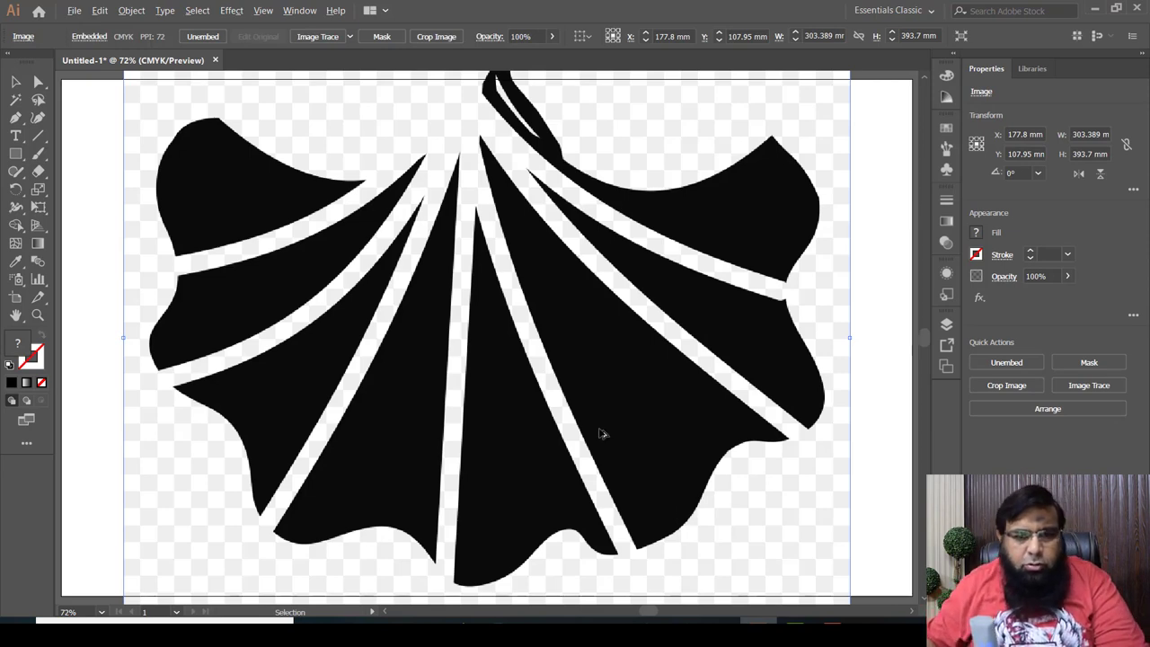
scroll(585, 414, down, 1)
scroll(584, 414, down, 3)
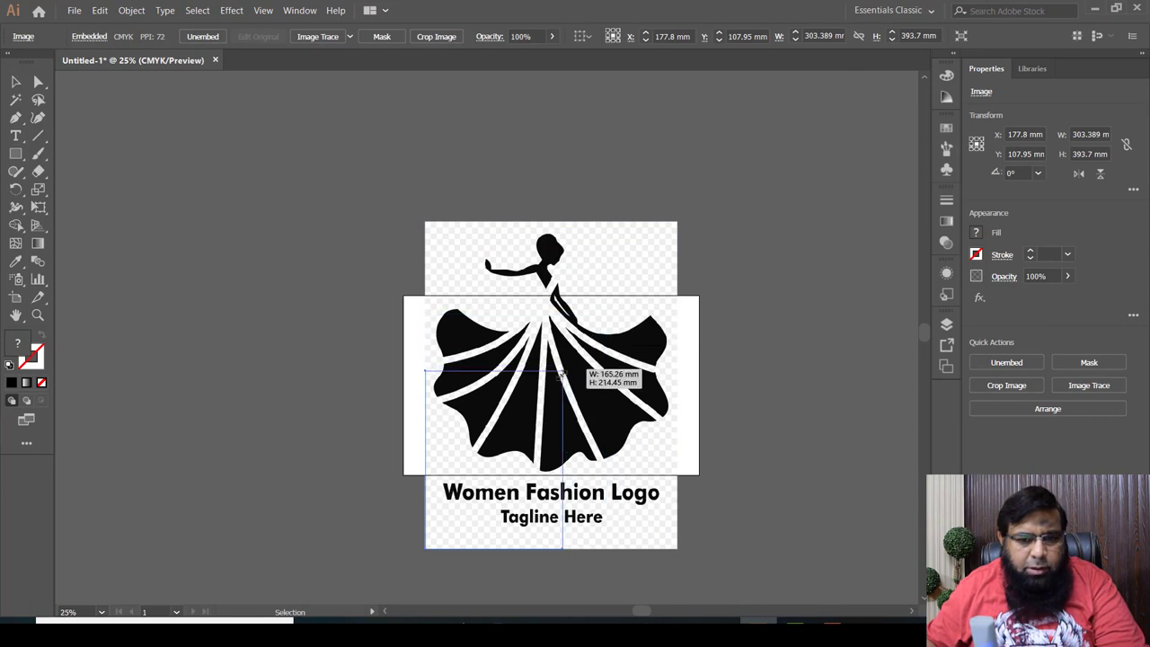
- Scale the logo to about 136 × 177 mm and place it on the artboard's left side
drag(677, 223, 539, 401)
drag(499, 470, 512, 378)
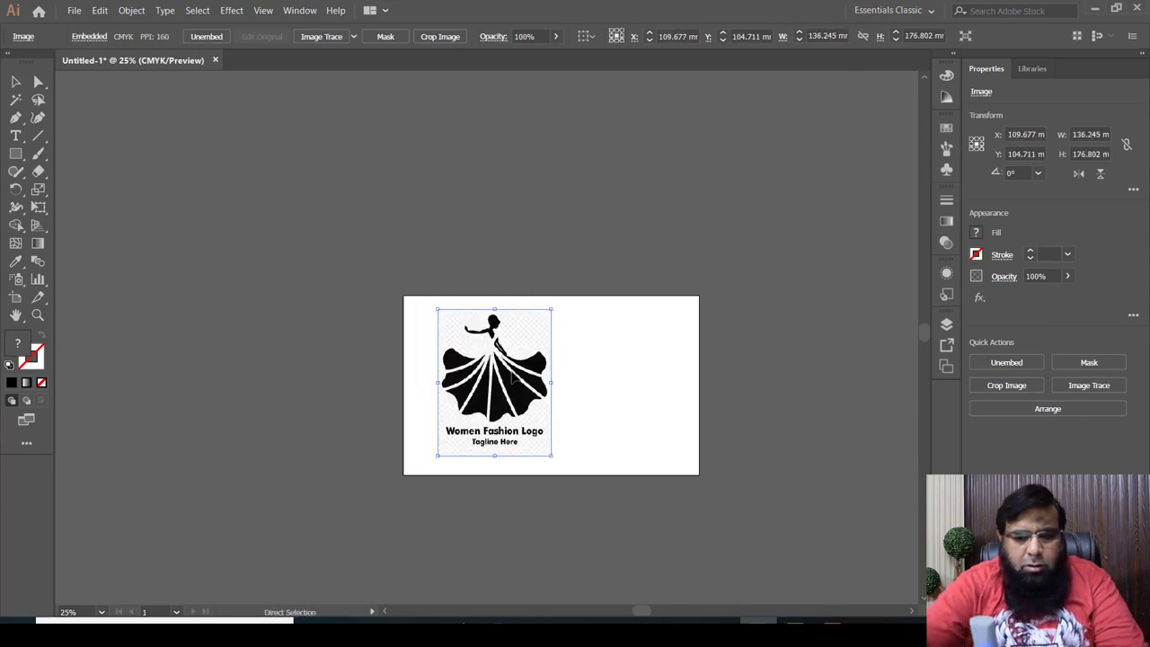
key(ctrl+0)
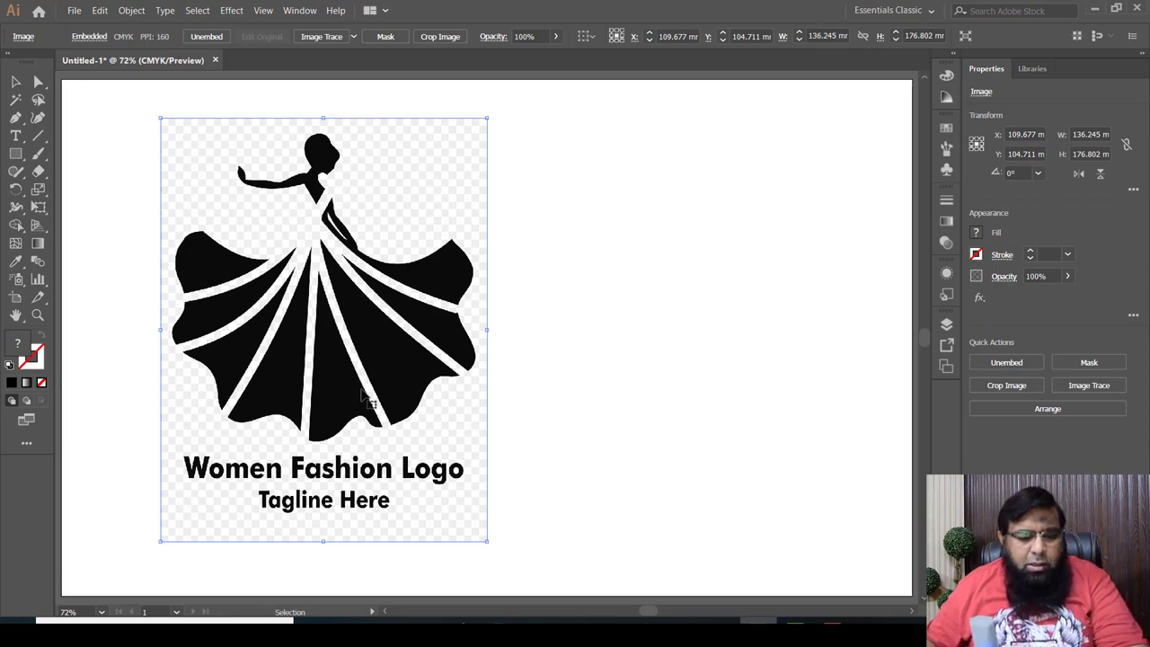
scroll(364, 395, up, 2)
scroll(364, 395, up, 3)
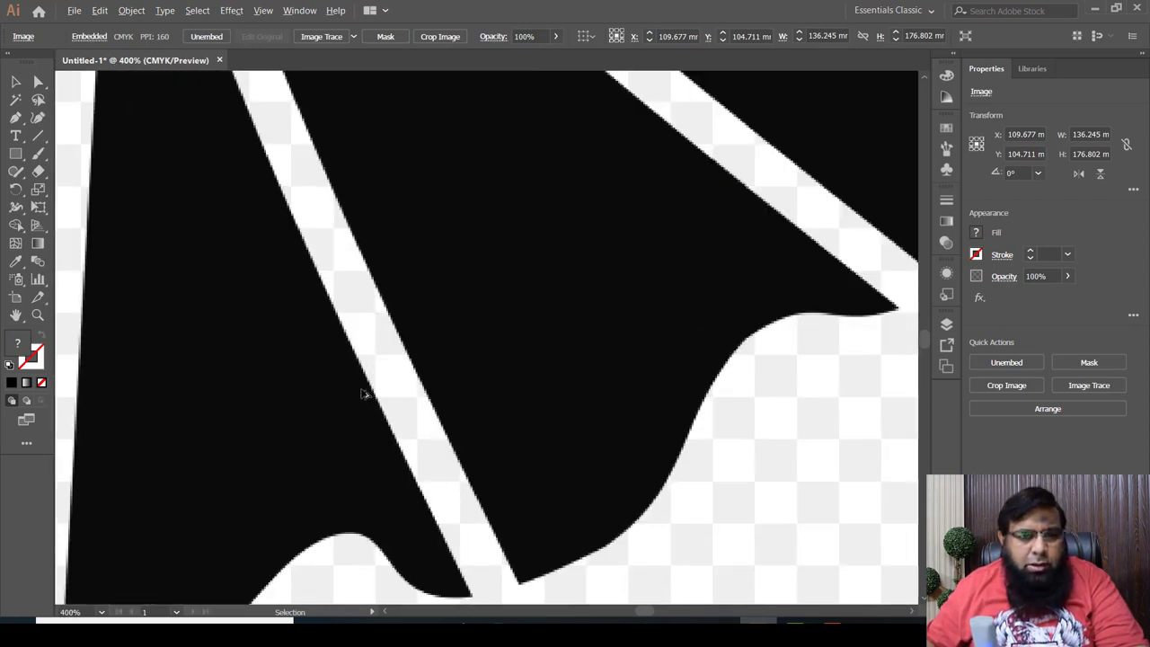
scroll(363, 395, up, 2)
scroll(344, 247, up, 1)
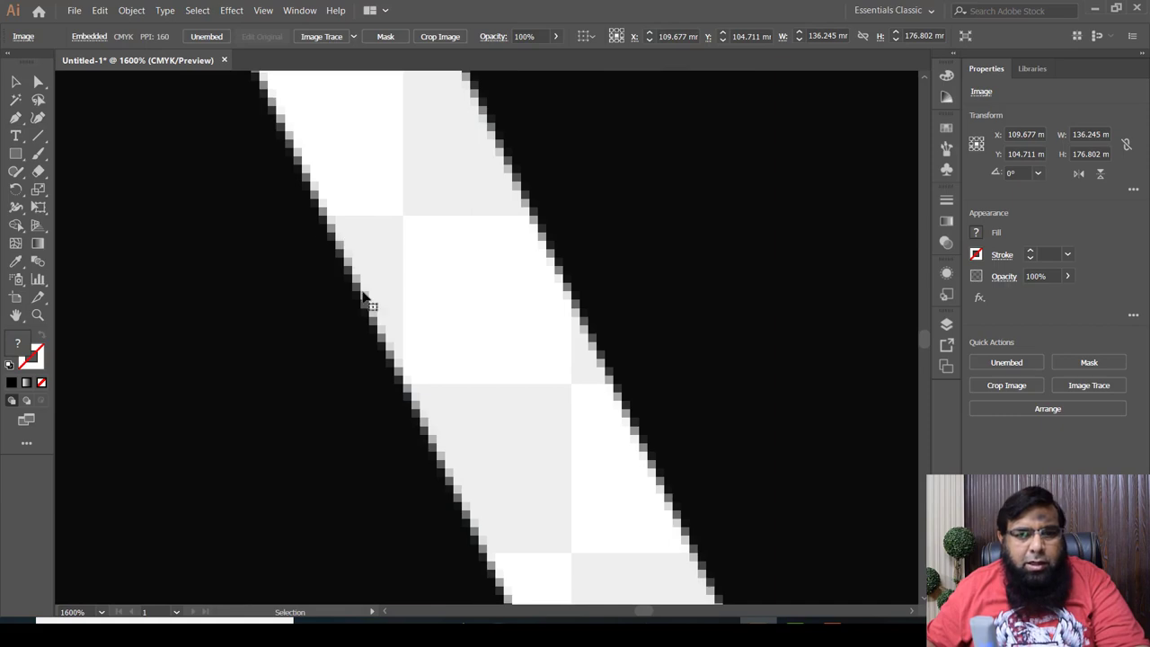
scroll(568, 326, down, 2)
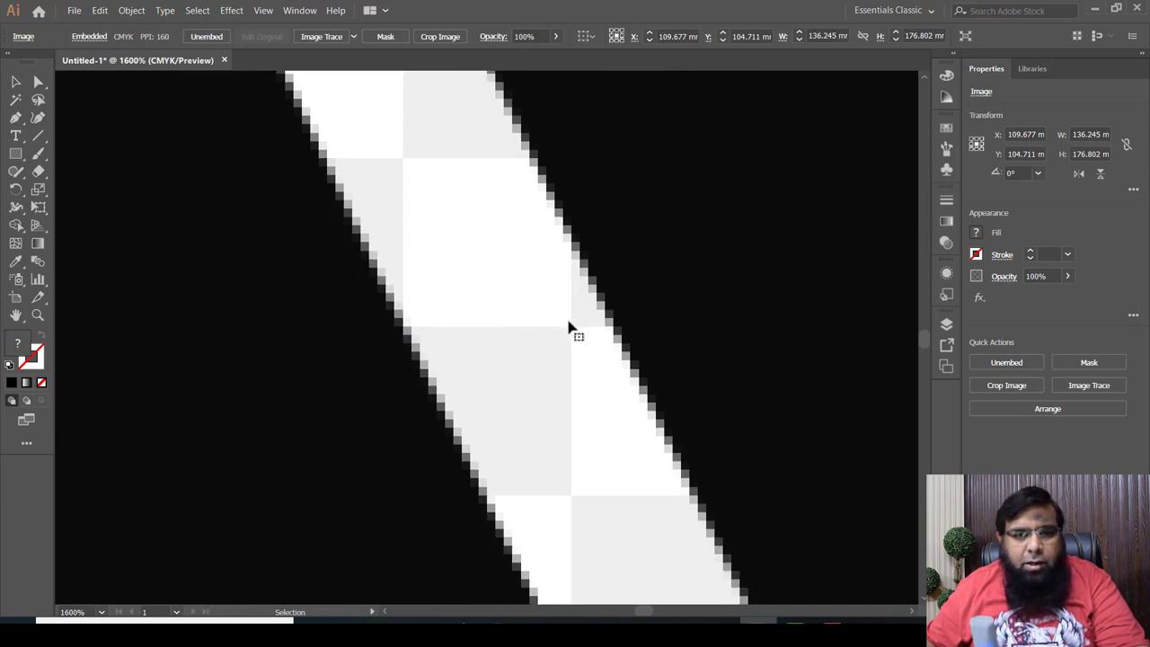
scroll(568, 326, down, 5)
scroll(569, 326, down, 3)
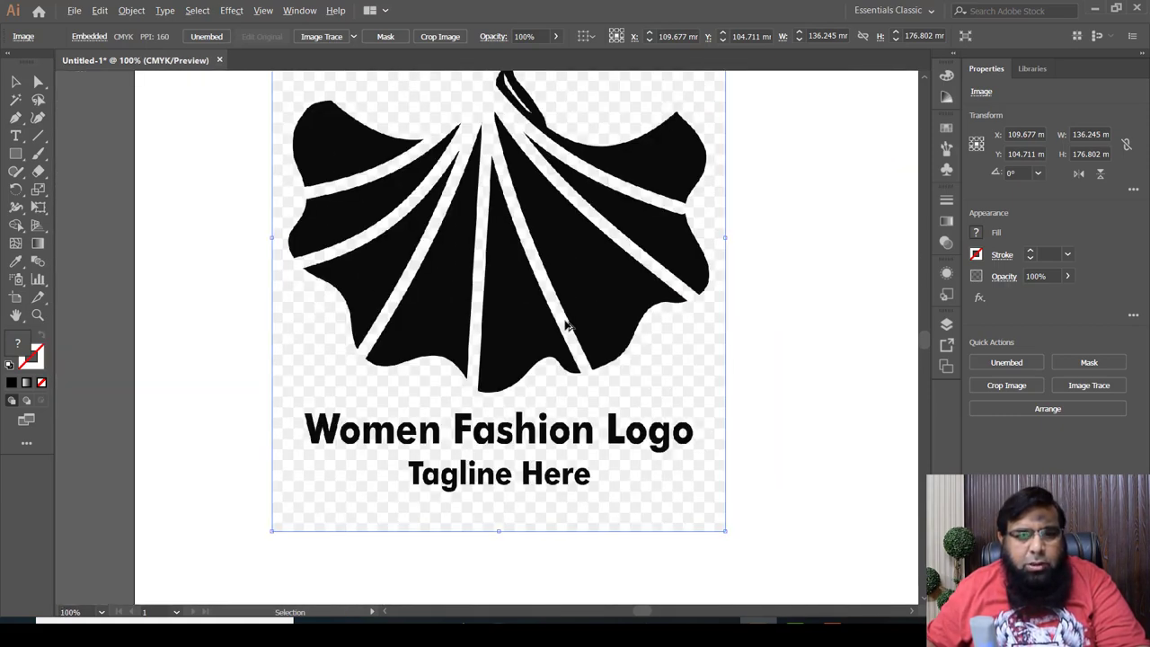
scroll(569, 326, down, 2)
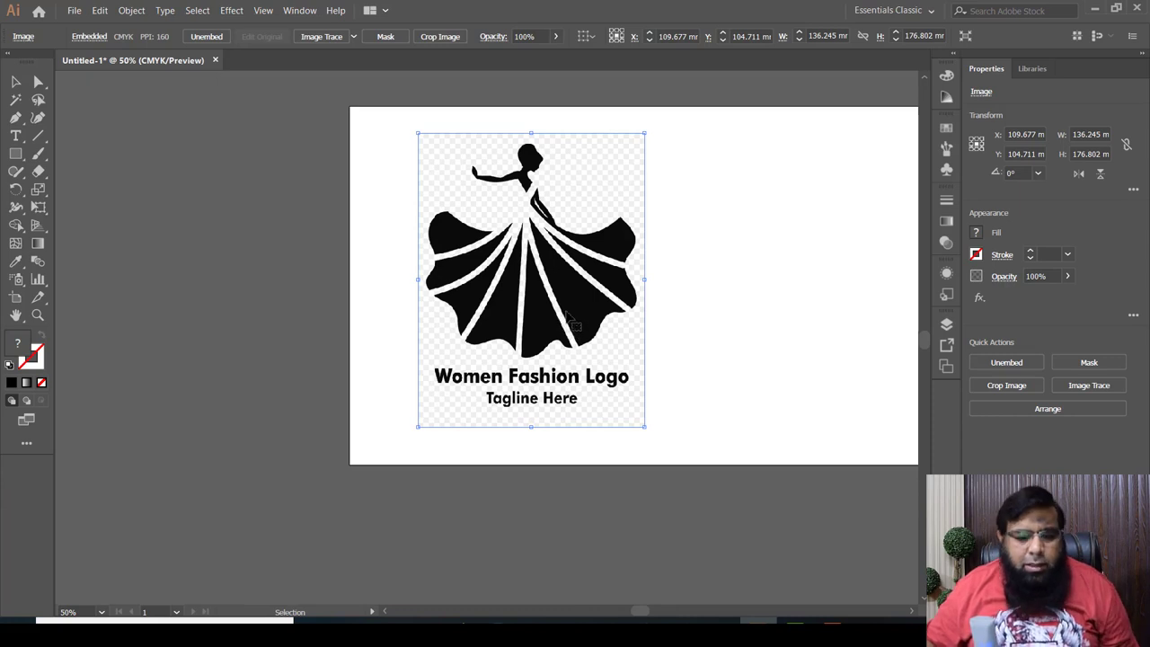
scroll(568, 319, up, 1)
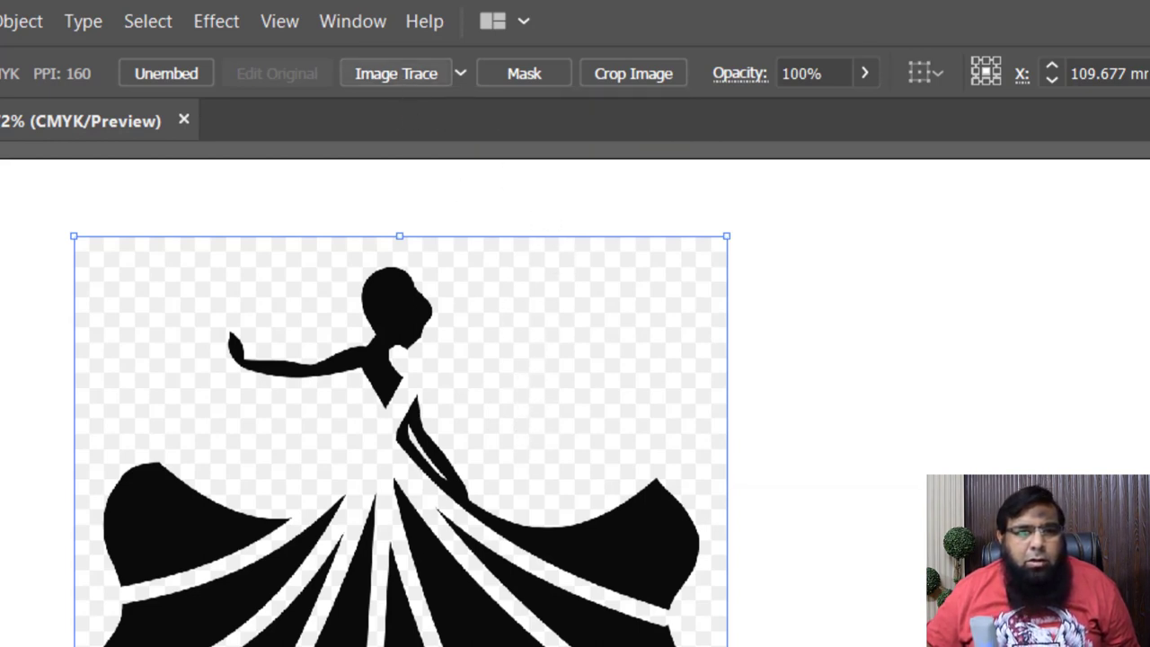
- Image Trace the dancing-woman logo and expand it into a vector group of about 136 × 177 mm
click(395, 73)
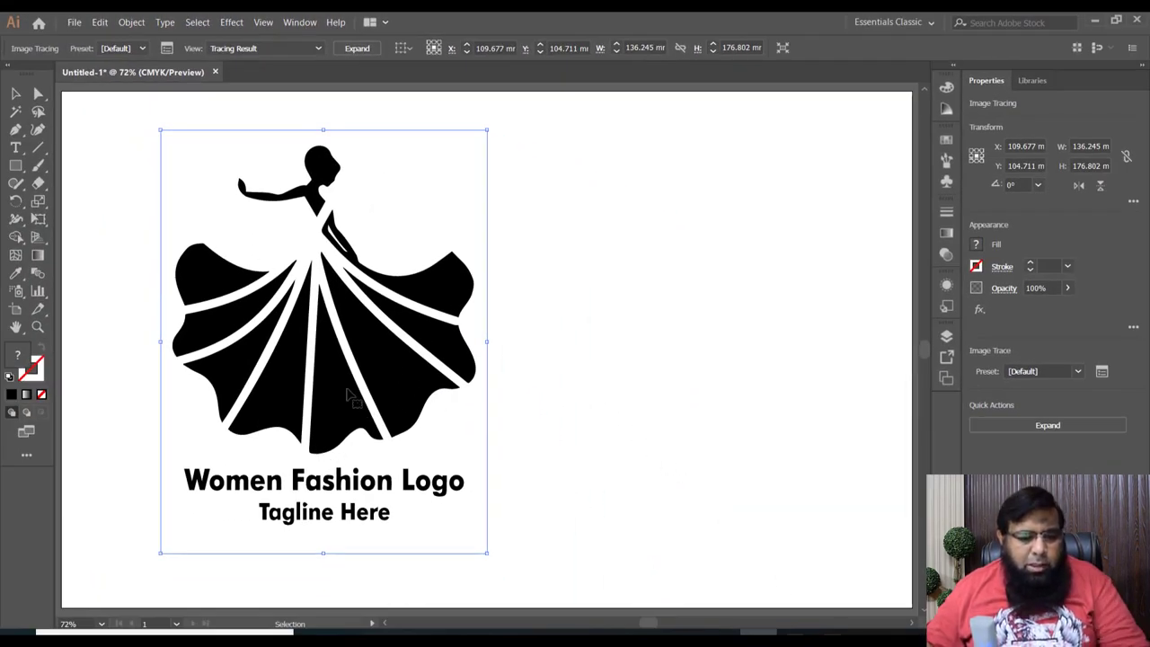
scroll(349, 394, up, 2)
scroll(348, 392, up, 4)
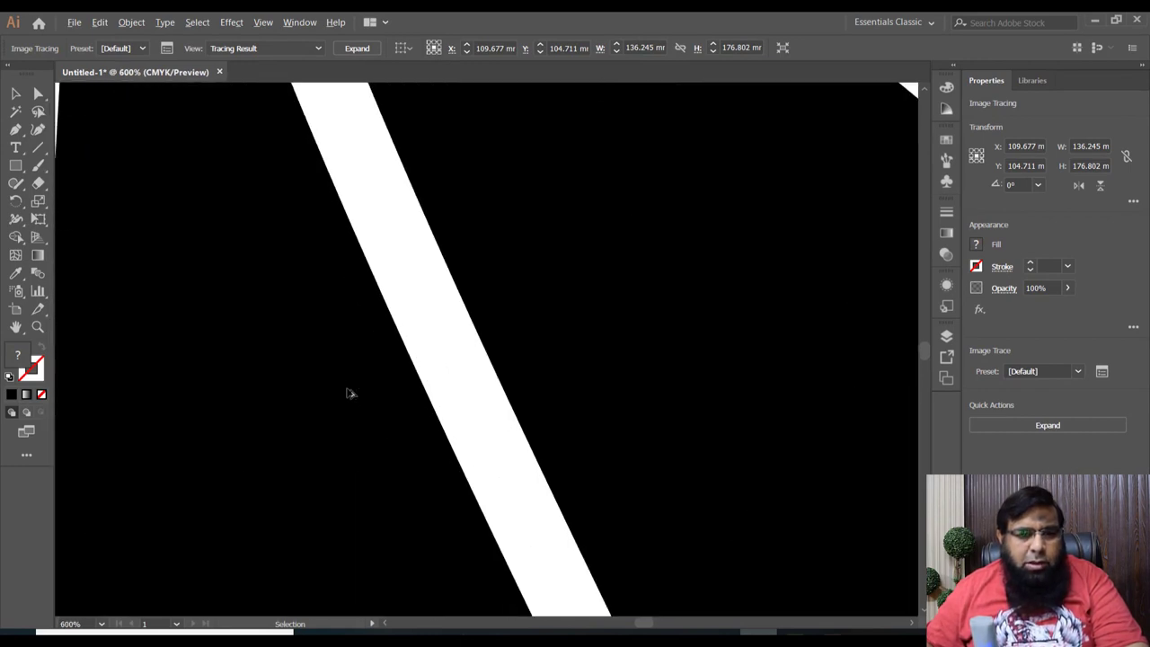
scroll(350, 394, down, 3)
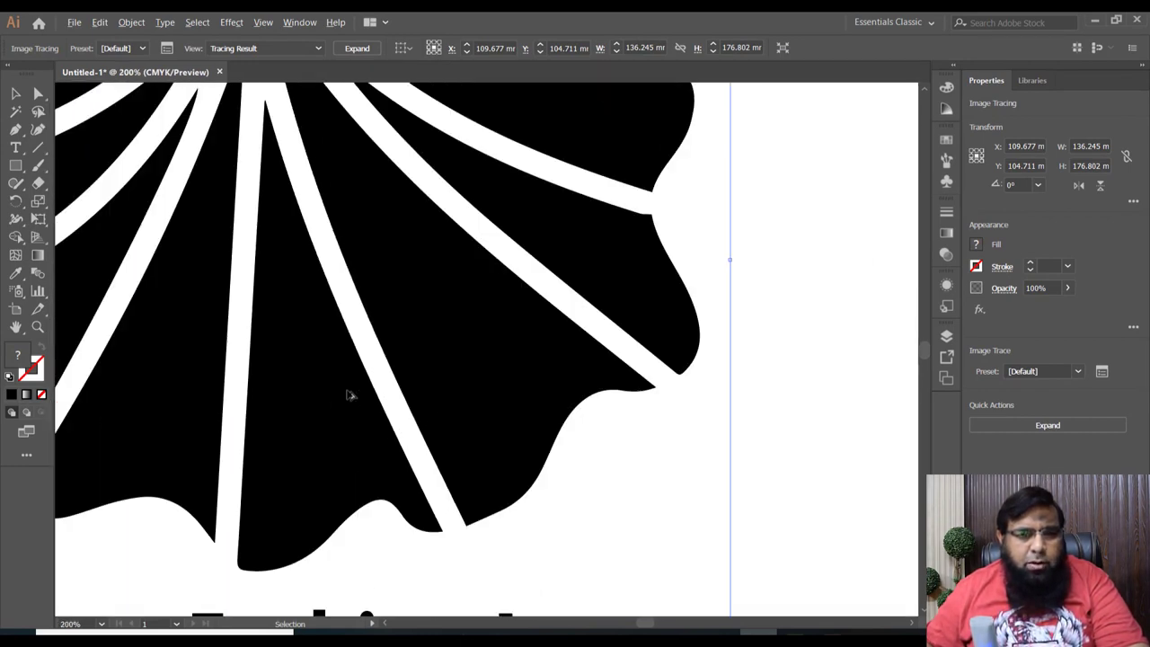
scroll(350, 396, down, 2)
scroll(350, 396, down, 1)
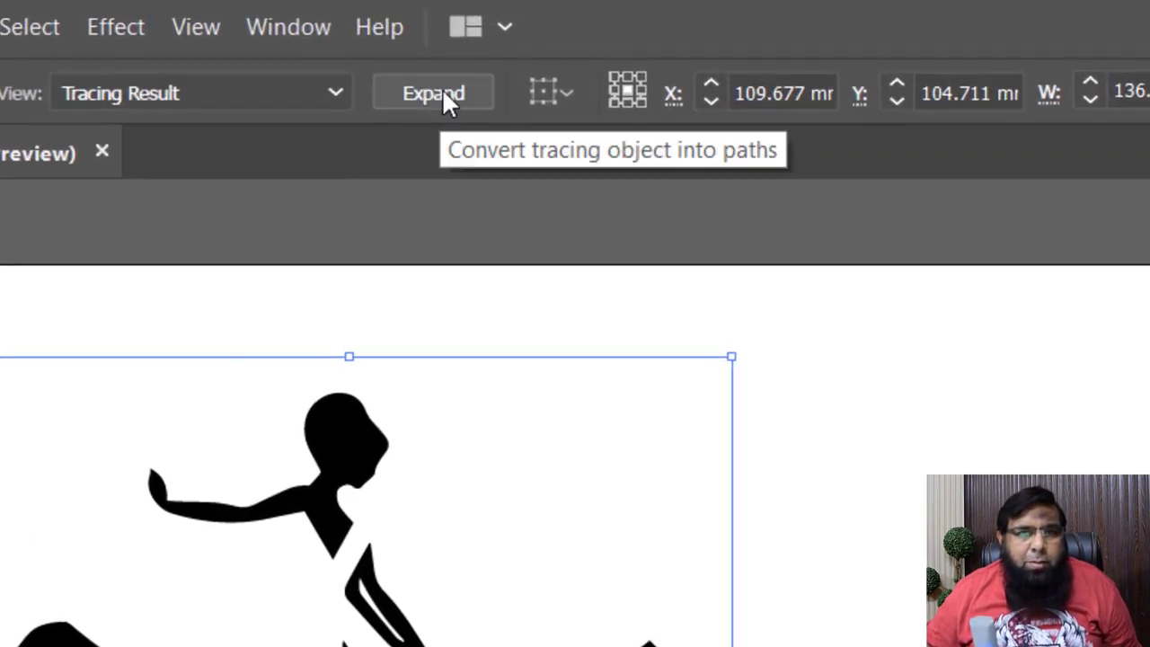
click(443, 94)
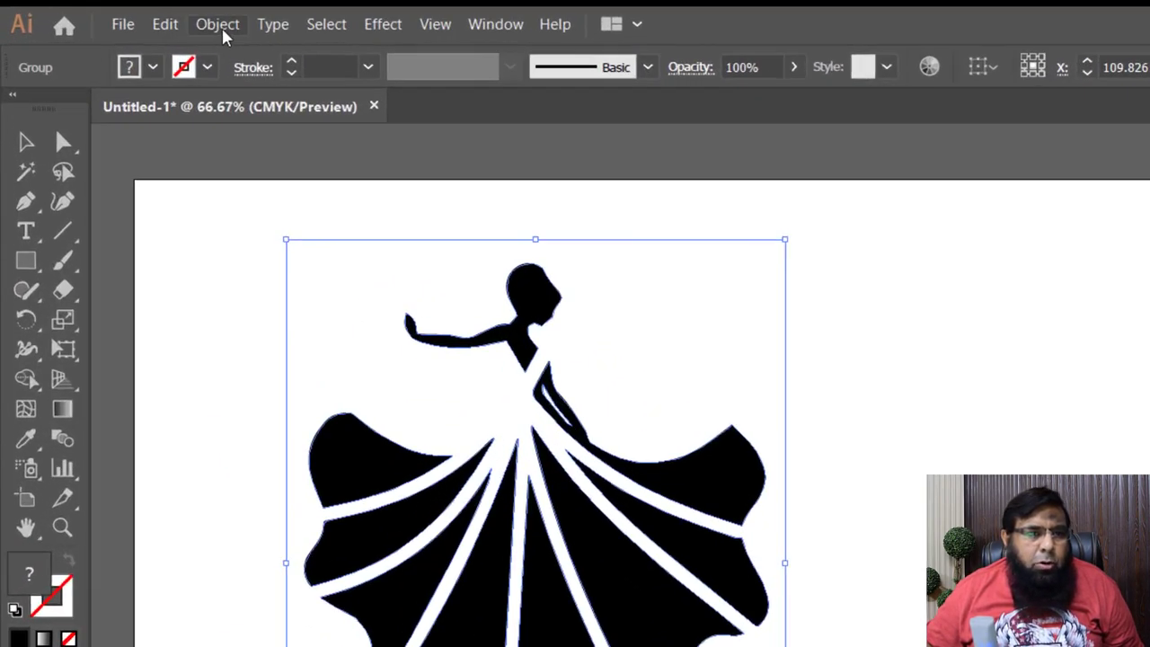
- Ungroup the traced logo into separate pieces and deselect everything
click(131, 21)
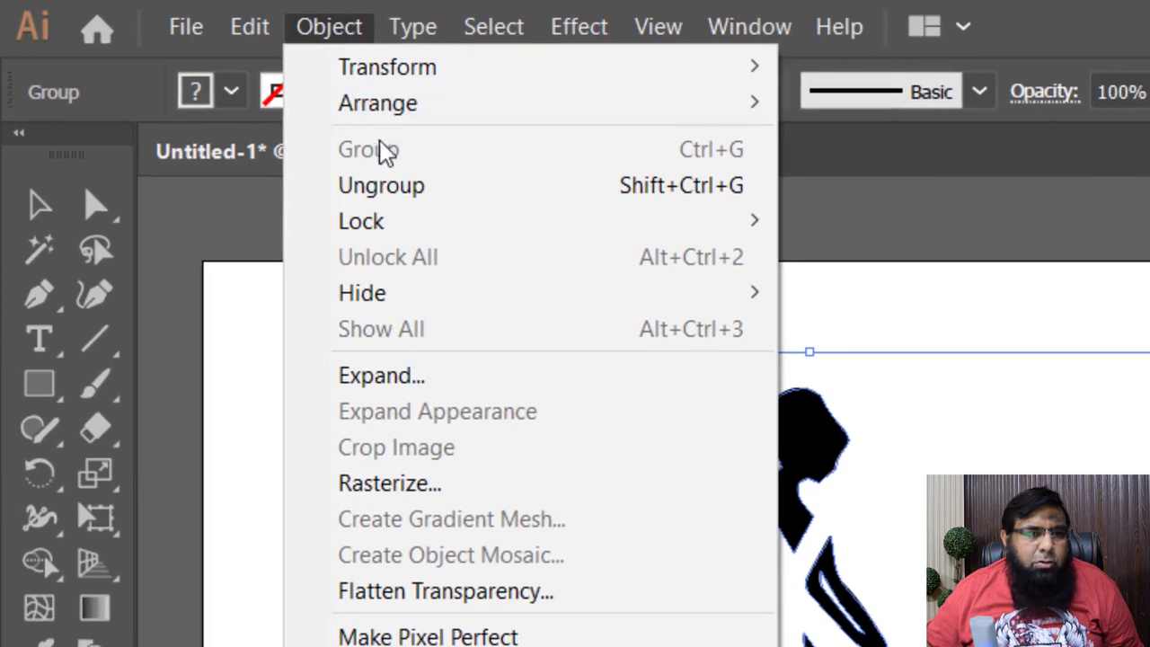
click(381, 185)
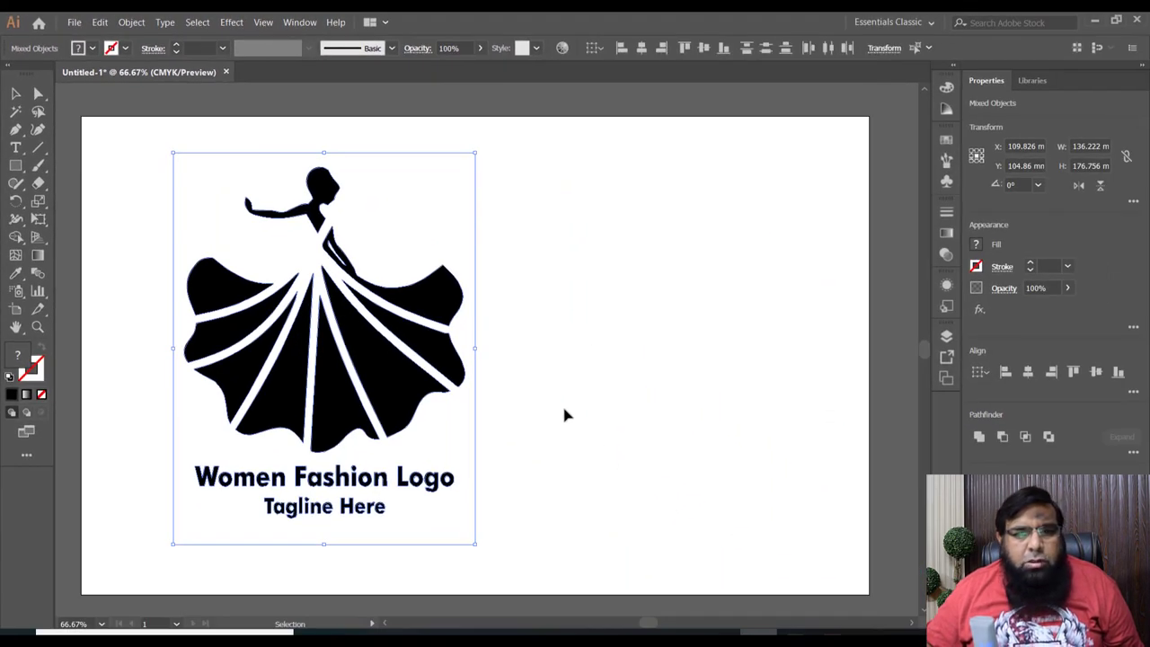
click(564, 414)
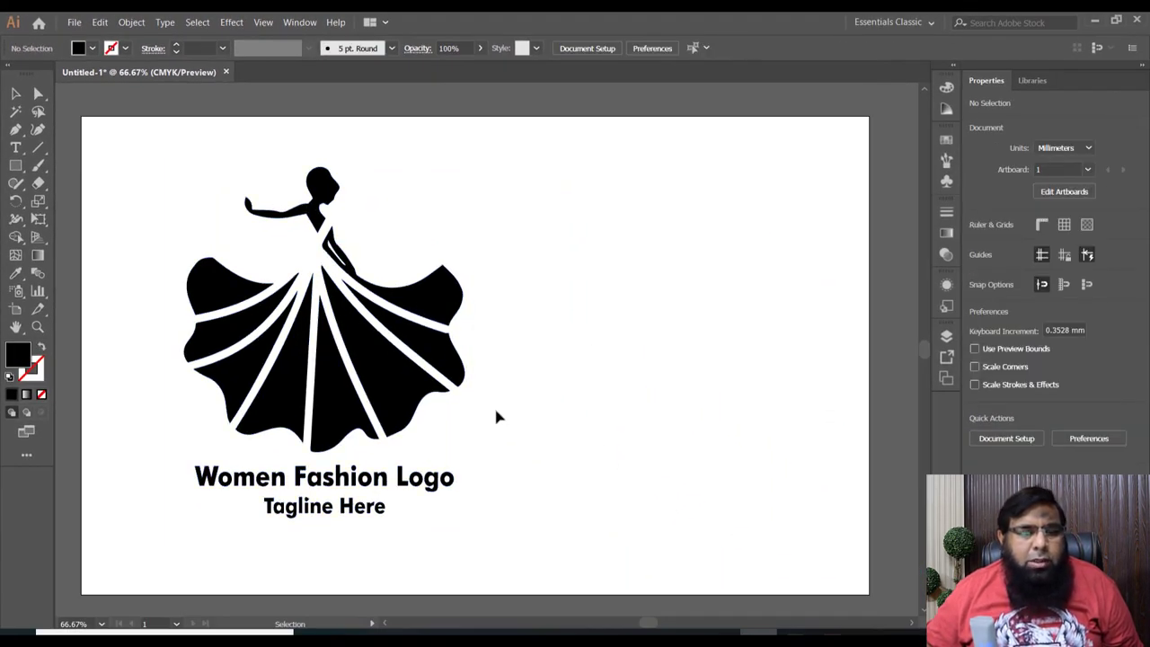
- Float the Swatches panel beside the artboard, closing Brushes/Symbols, and select the woman's head and arm
click(945, 140)
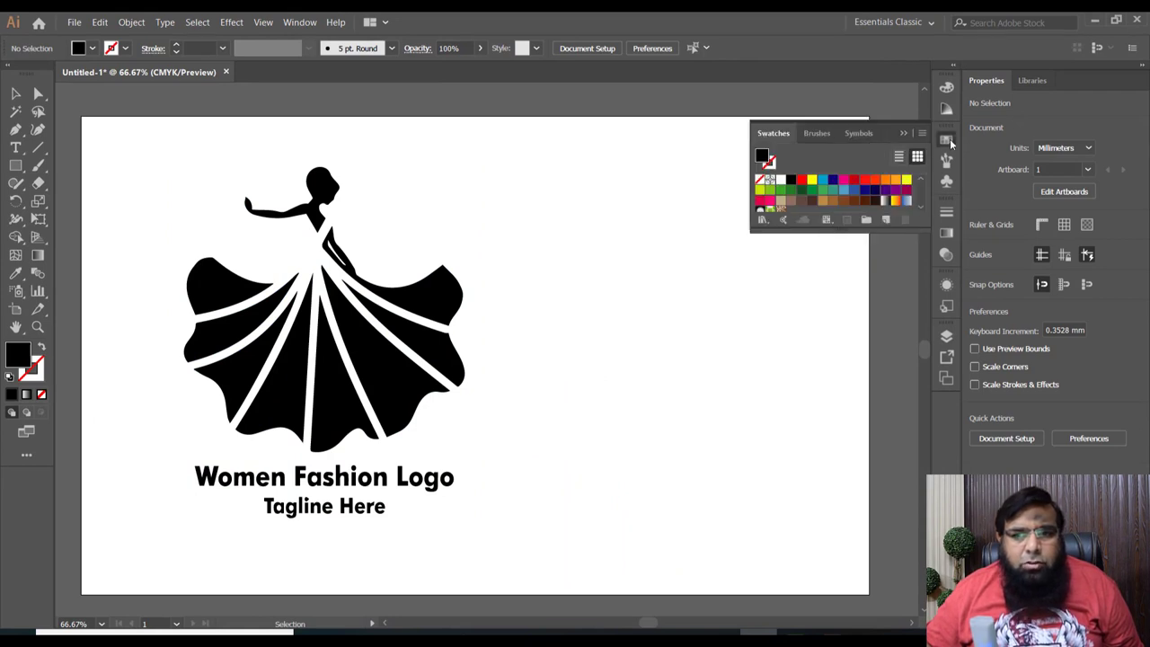
drag(787, 144, 772, 254)
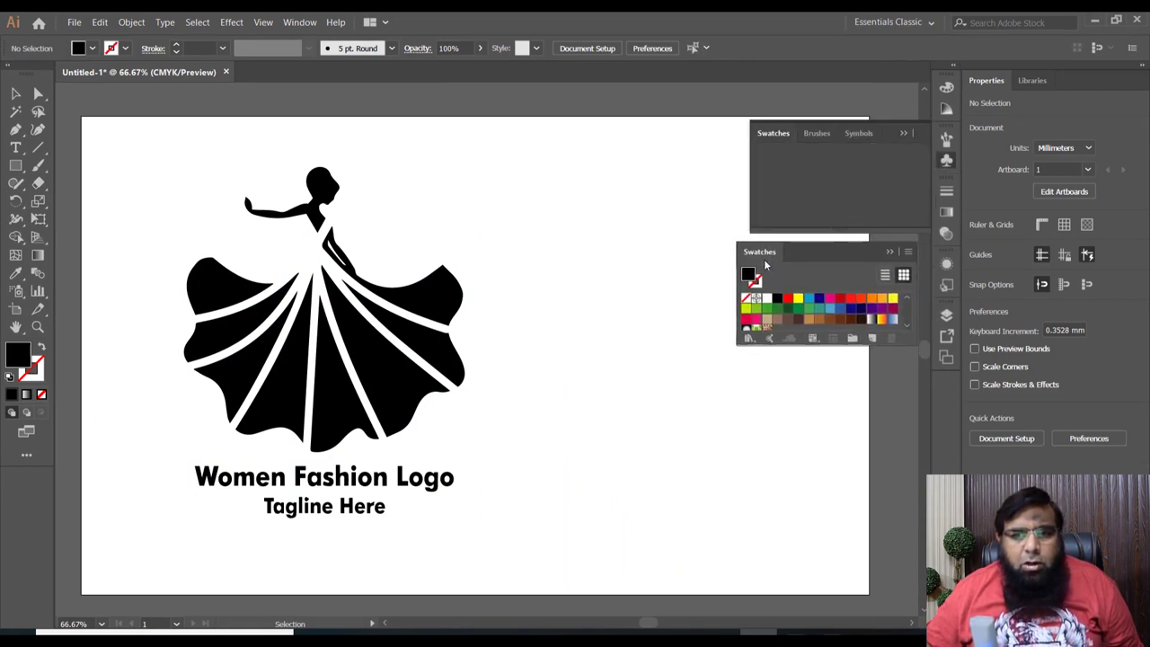
click(907, 136)
drag(534, 367, 470, 386)
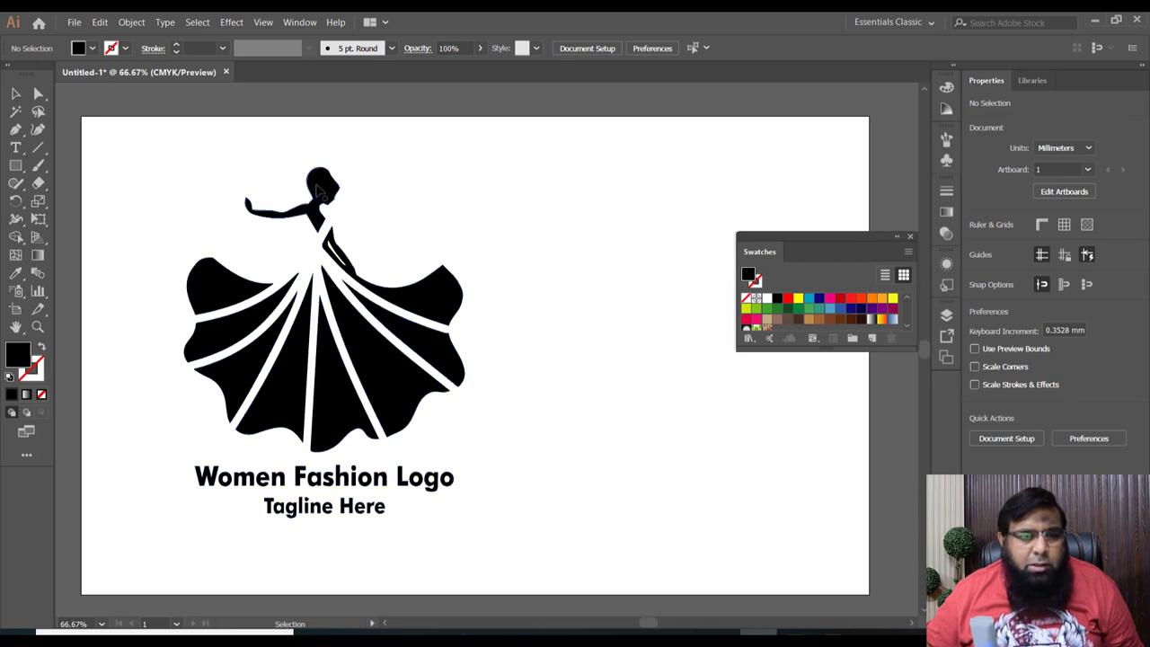
click(316, 190)
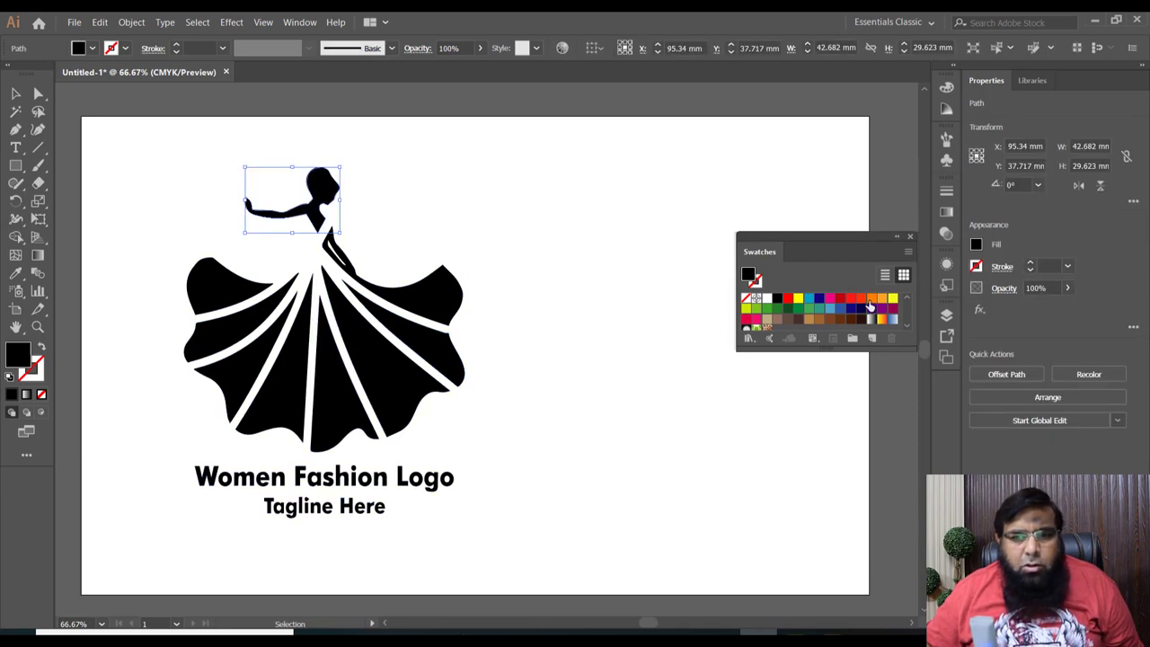
- Colour the head, arm and right dress piece orange-red, then the next skirt panels orange, yellow and cyan-blue
click(864, 303)
click(454, 299)
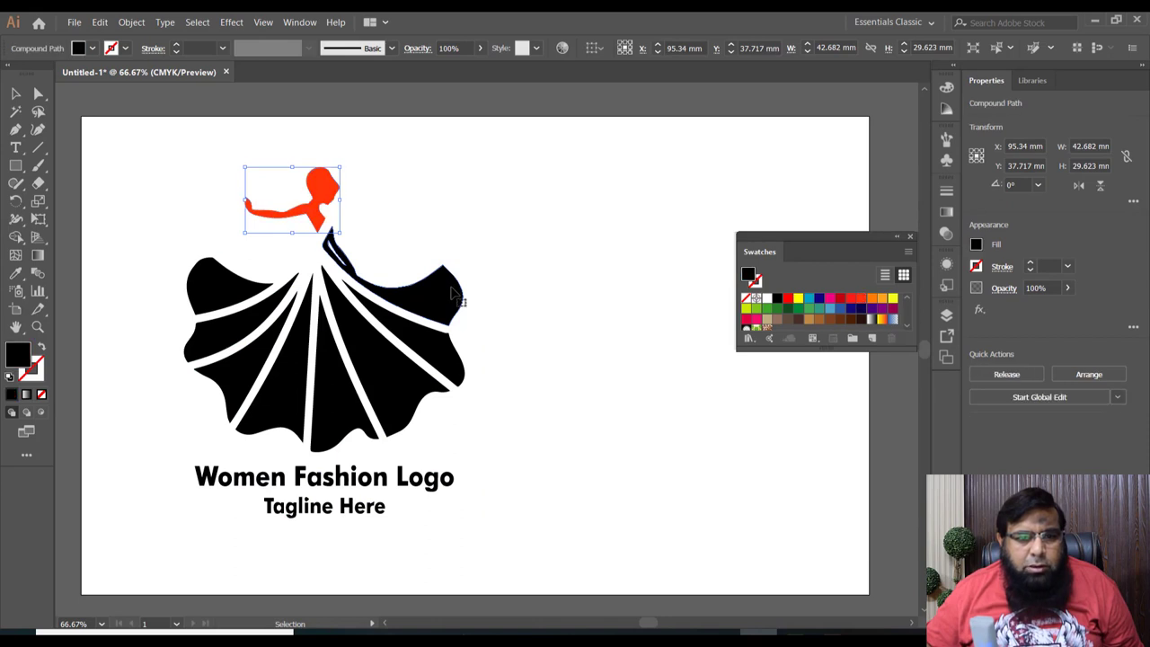
click(860, 300)
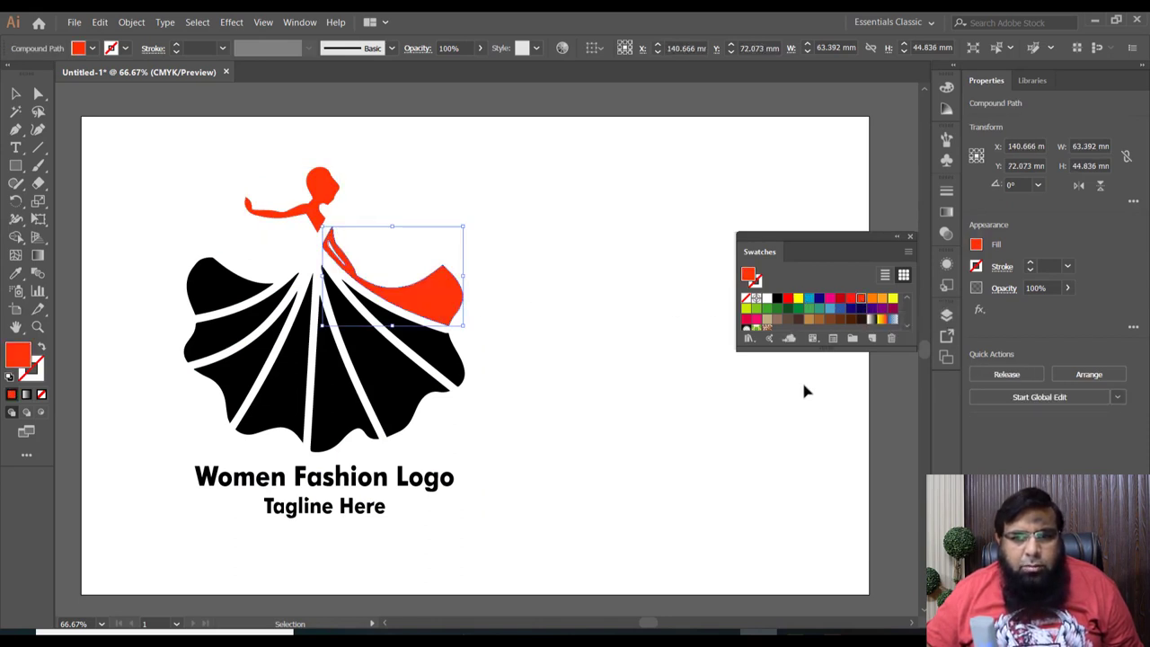
click(456, 369)
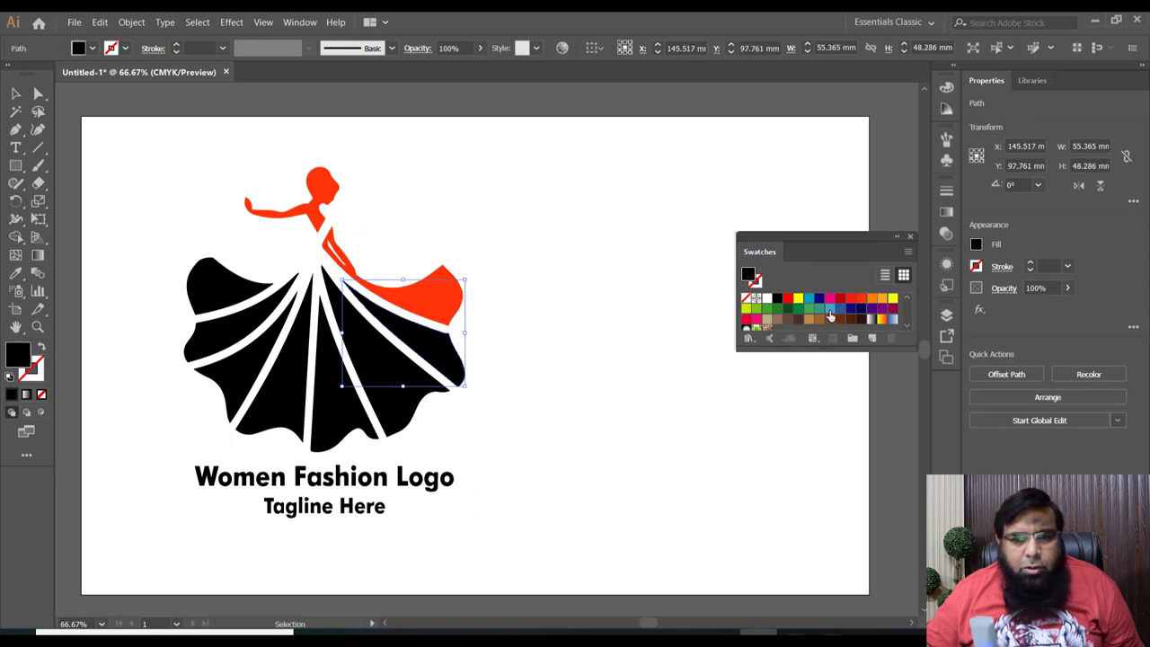
click(872, 299)
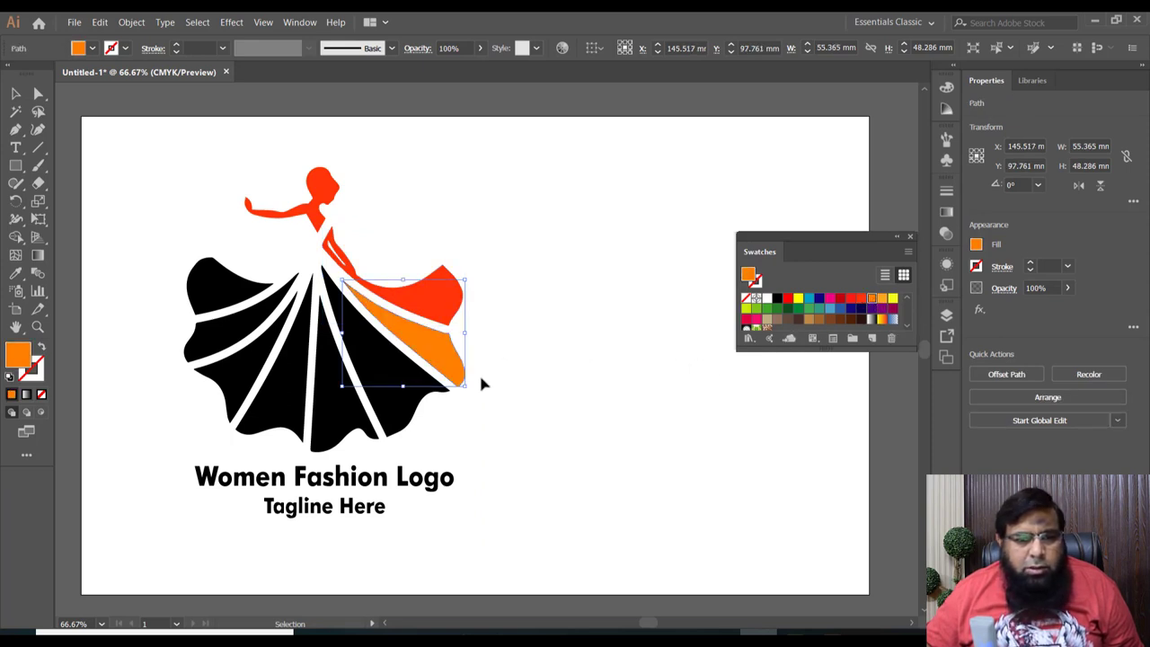
click(406, 411)
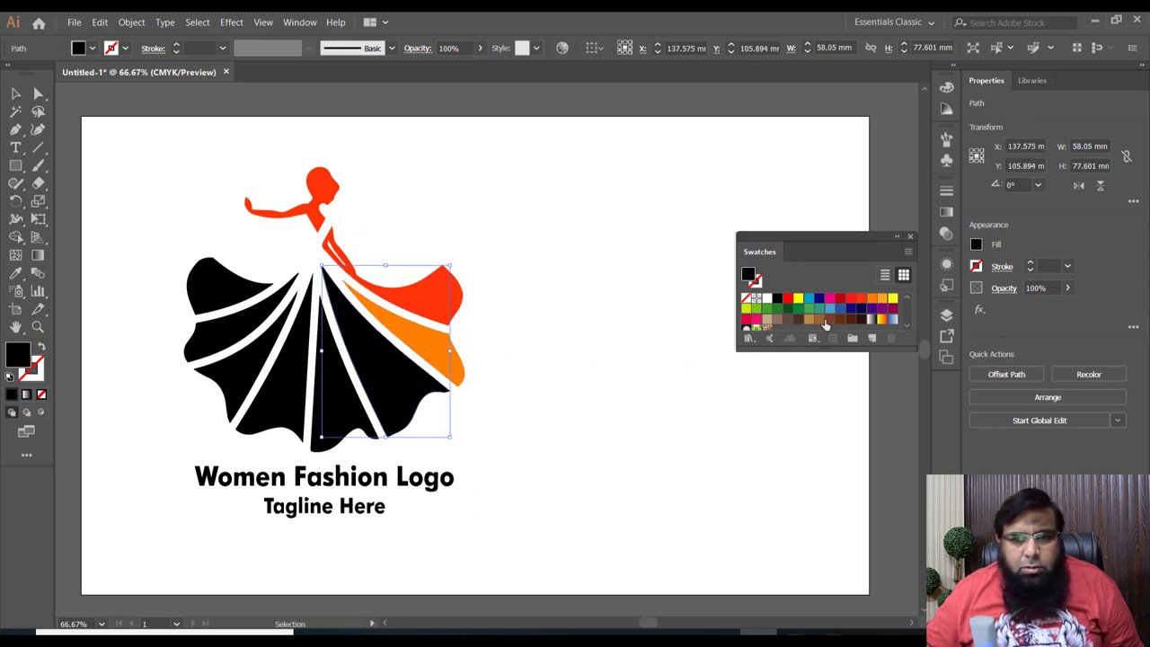
click(892, 299)
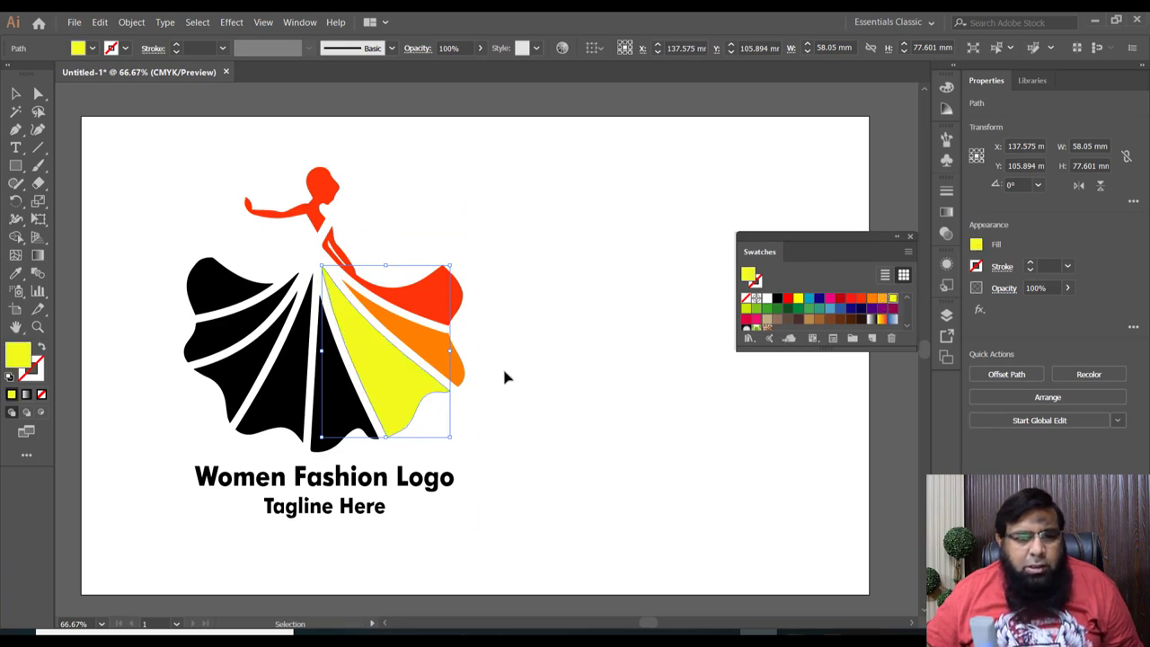
click(346, 413)
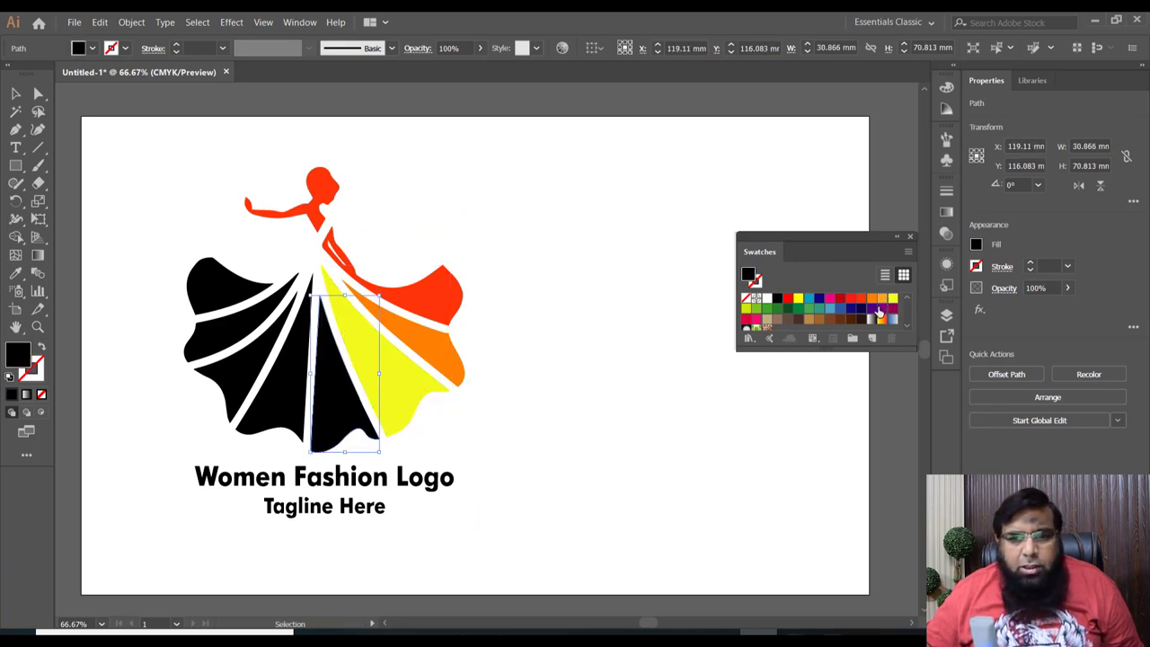
click(807, 299)
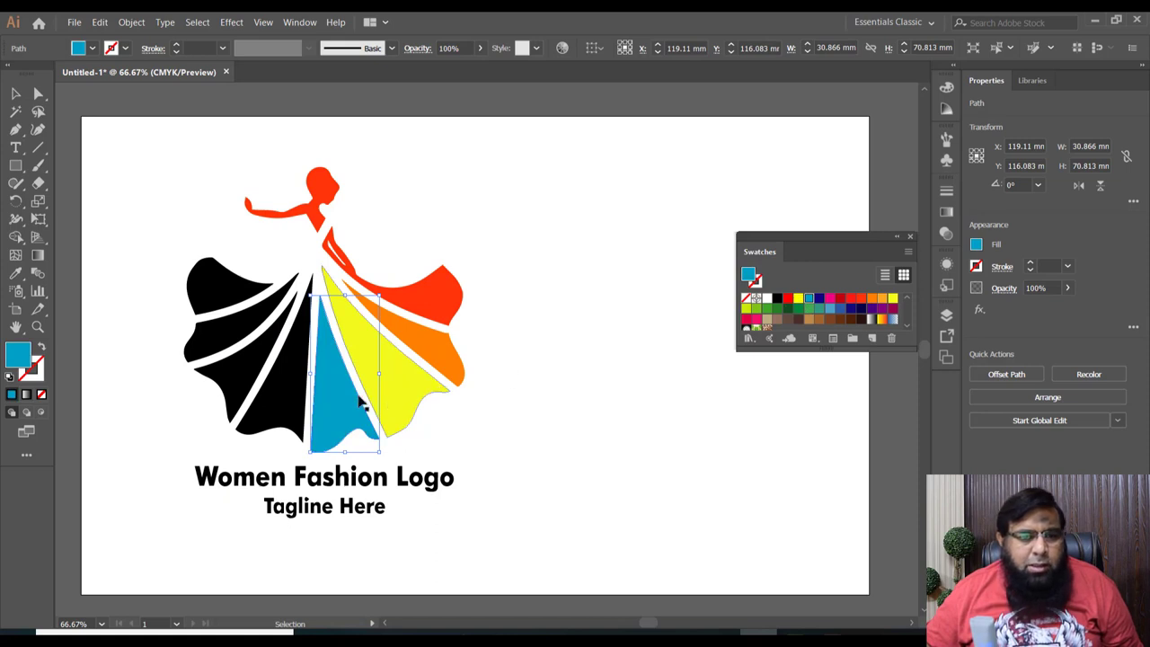
- Colour the left skirt panels yellow, green and magenta, and the top-left ruffle green
click(274, 426)
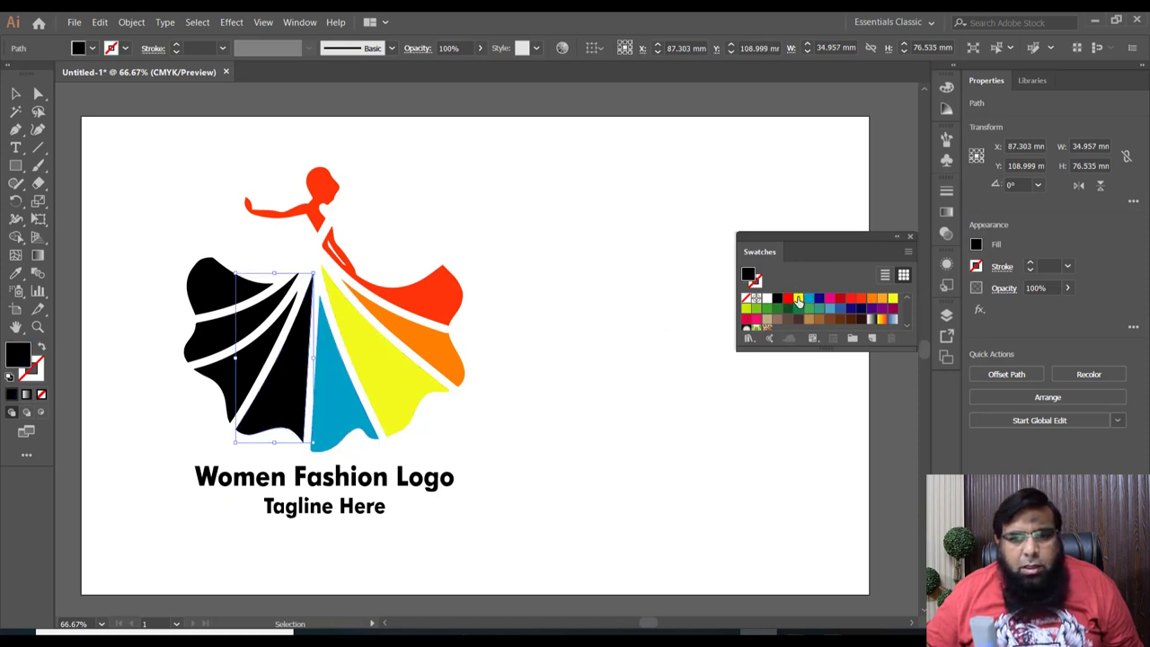
click(797, 298)
click(225, 386)
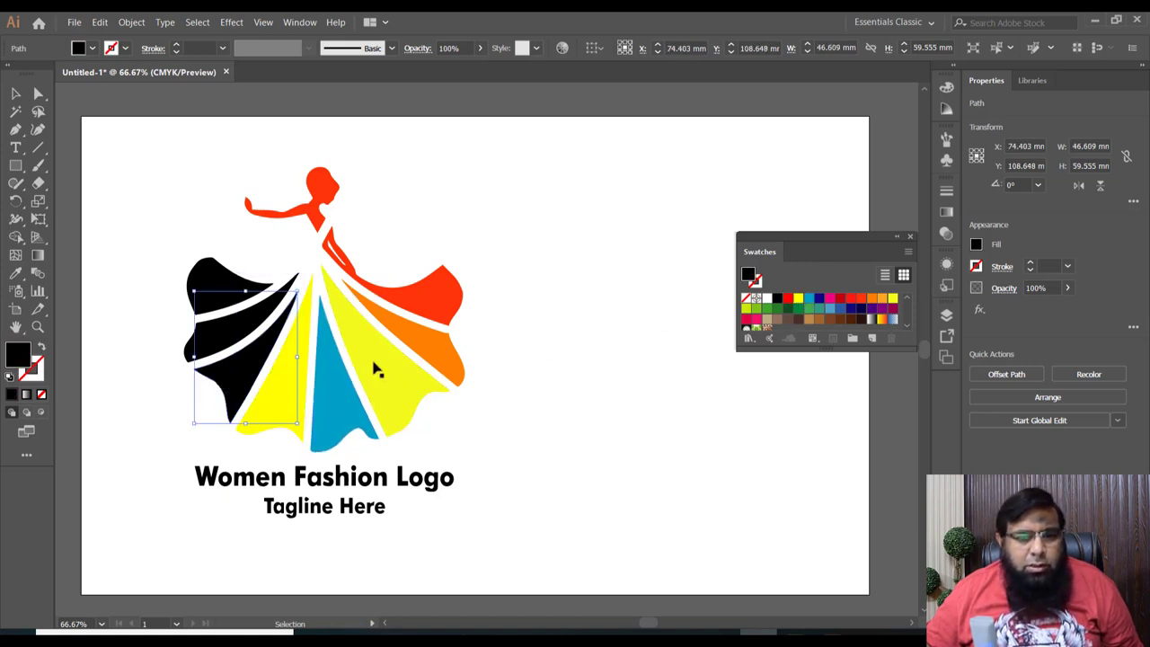
click(754, 308)
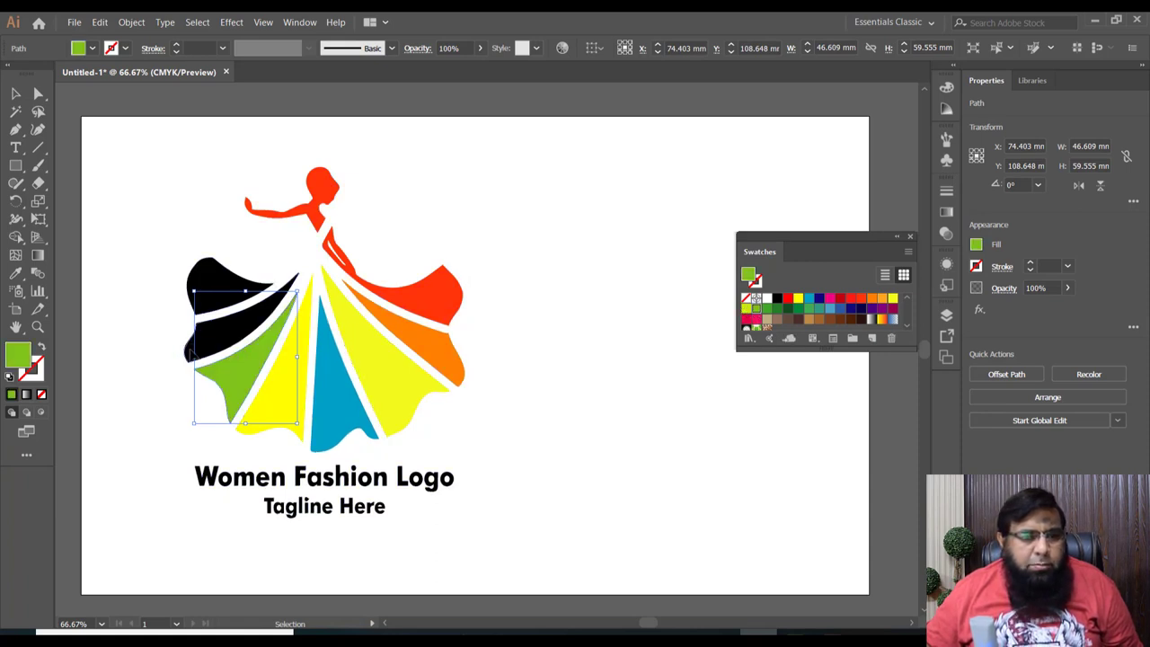
click(831, 300)
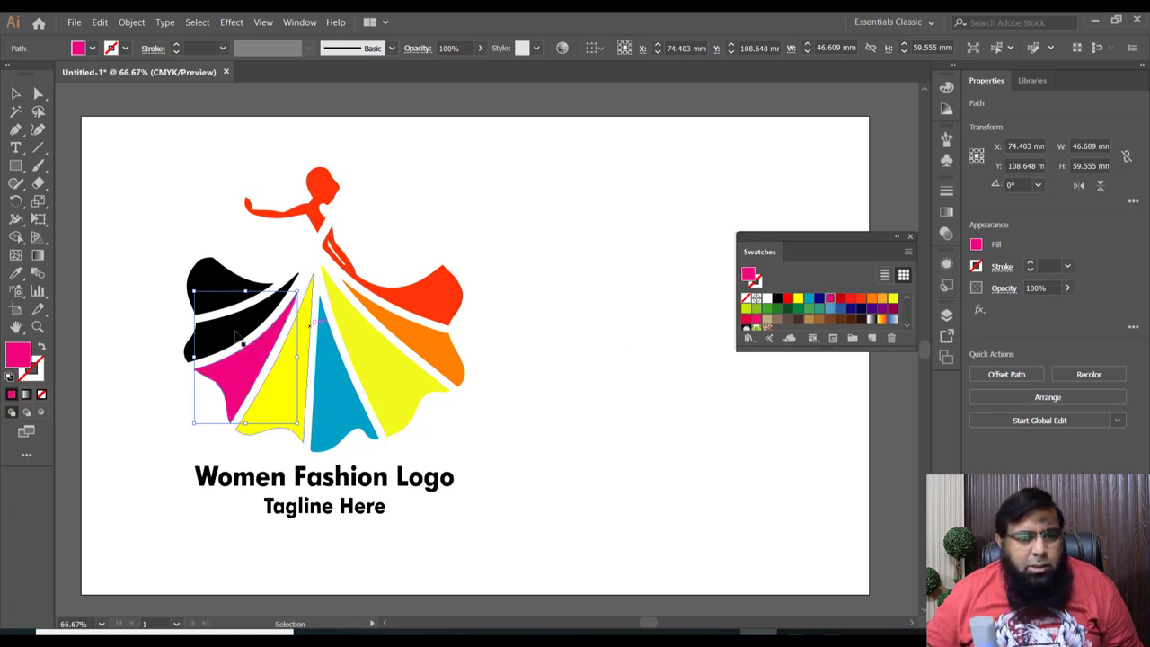
click(220, 278)
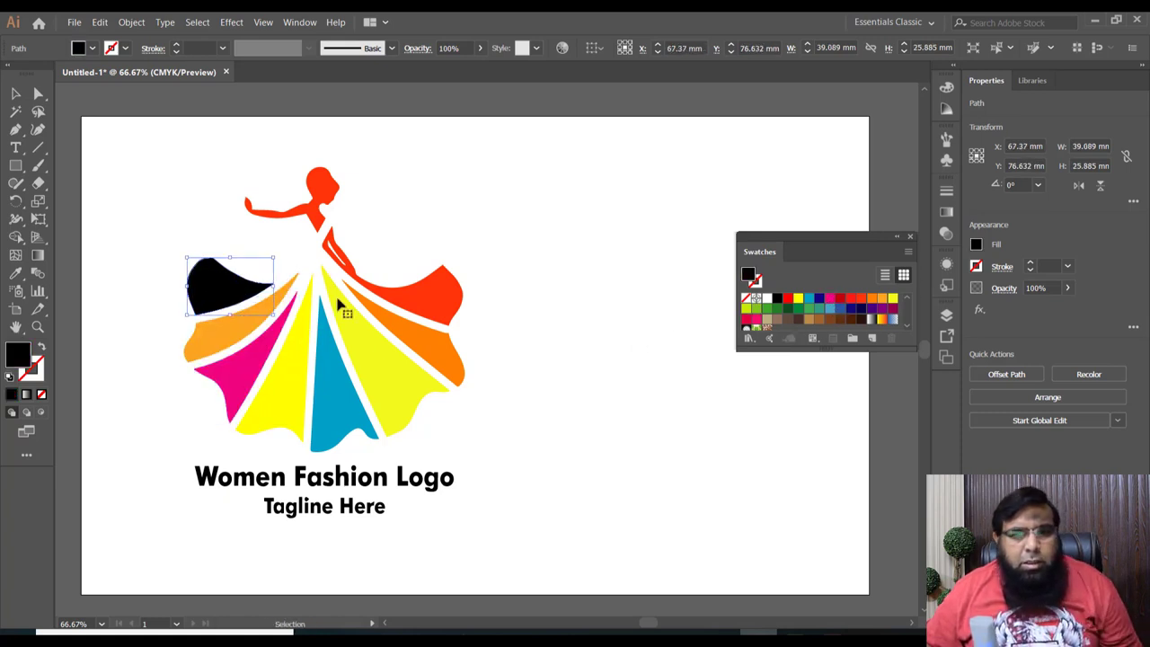
click(767, 309)
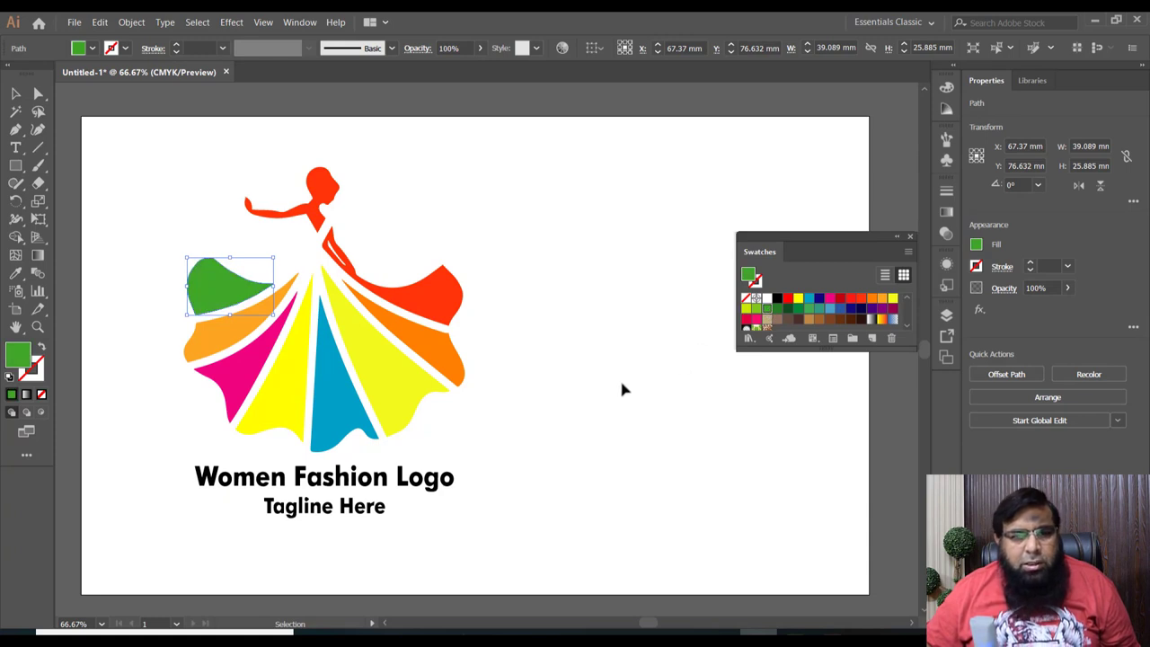
click(614, 384)
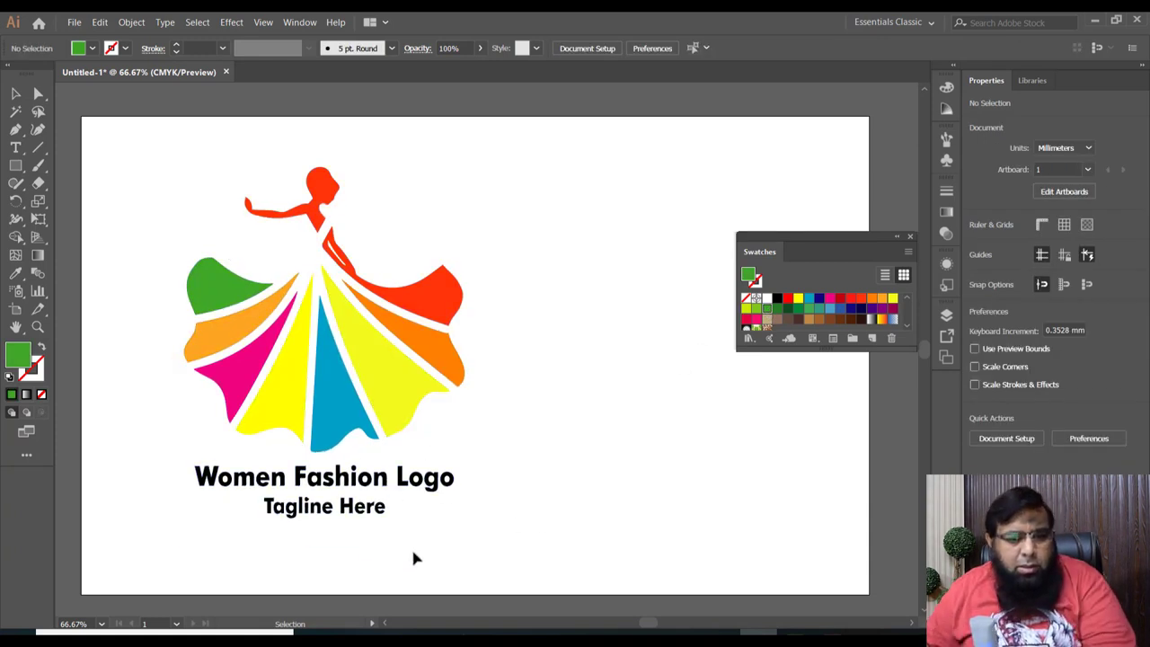
- Remove the placeholder text and add an enlarged 'My Fashion Store' line below the dress
drag(416, 553, 243, 483)
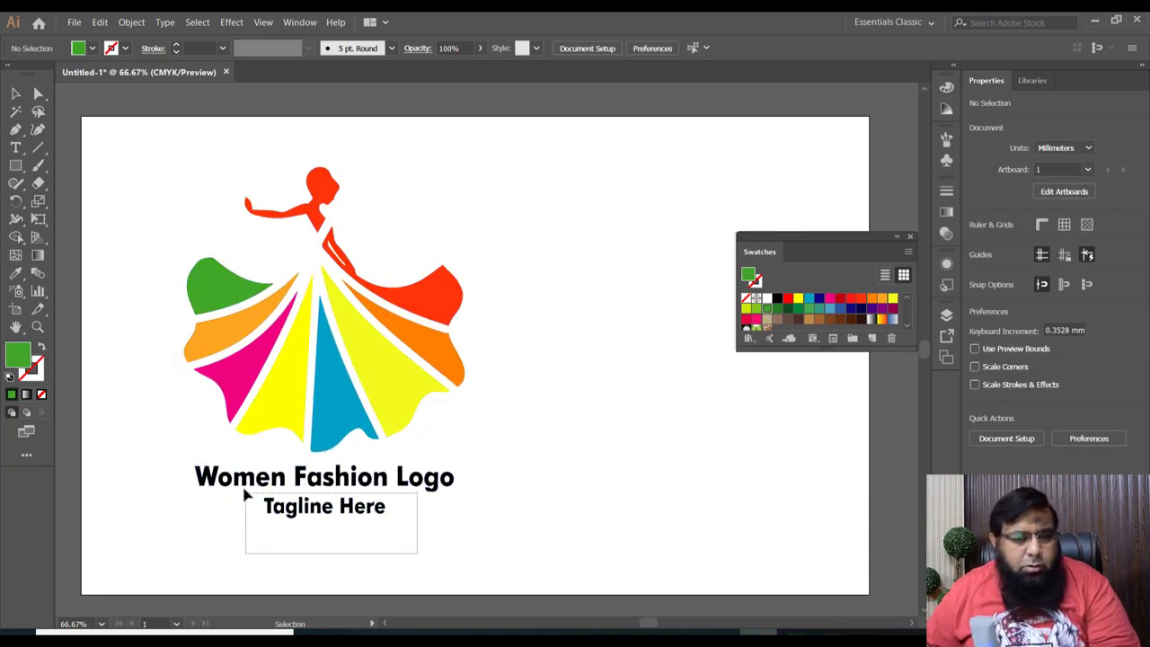
click(422, 603)
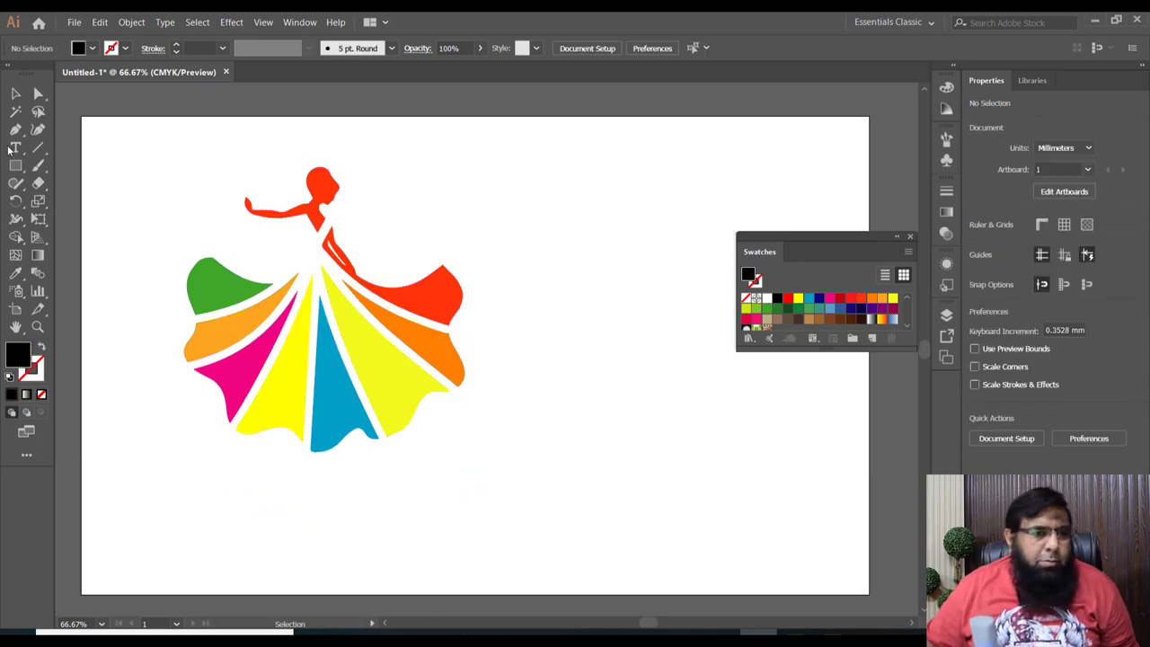
click(442, 477)
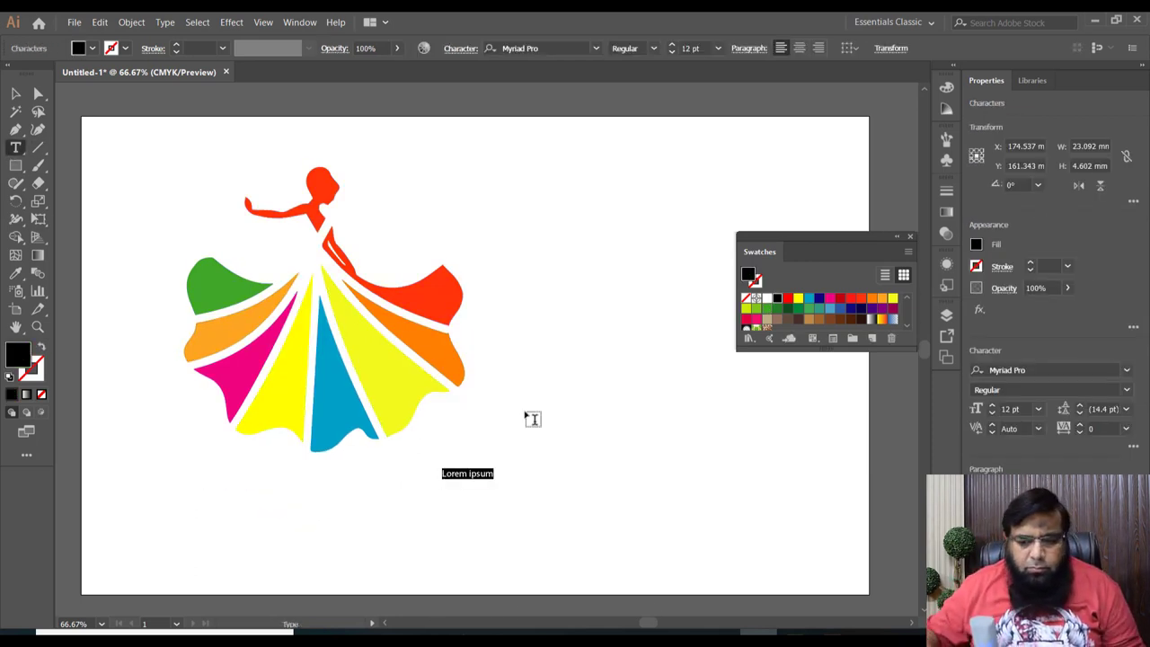
text(My Fashion Store)
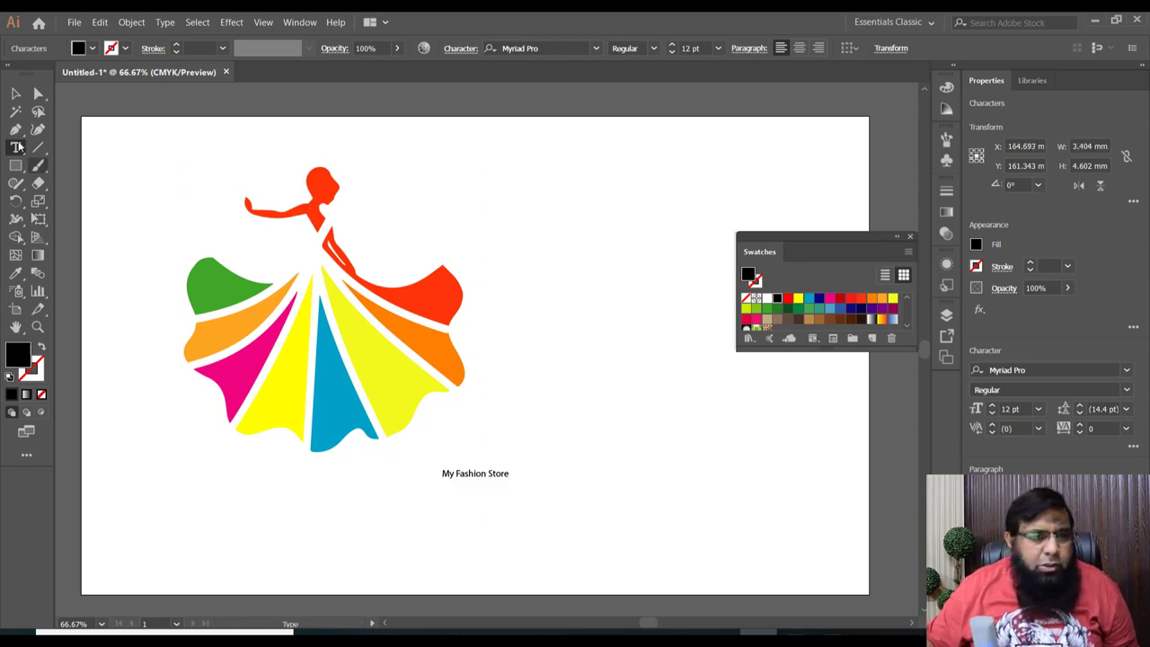
click(15, 93)
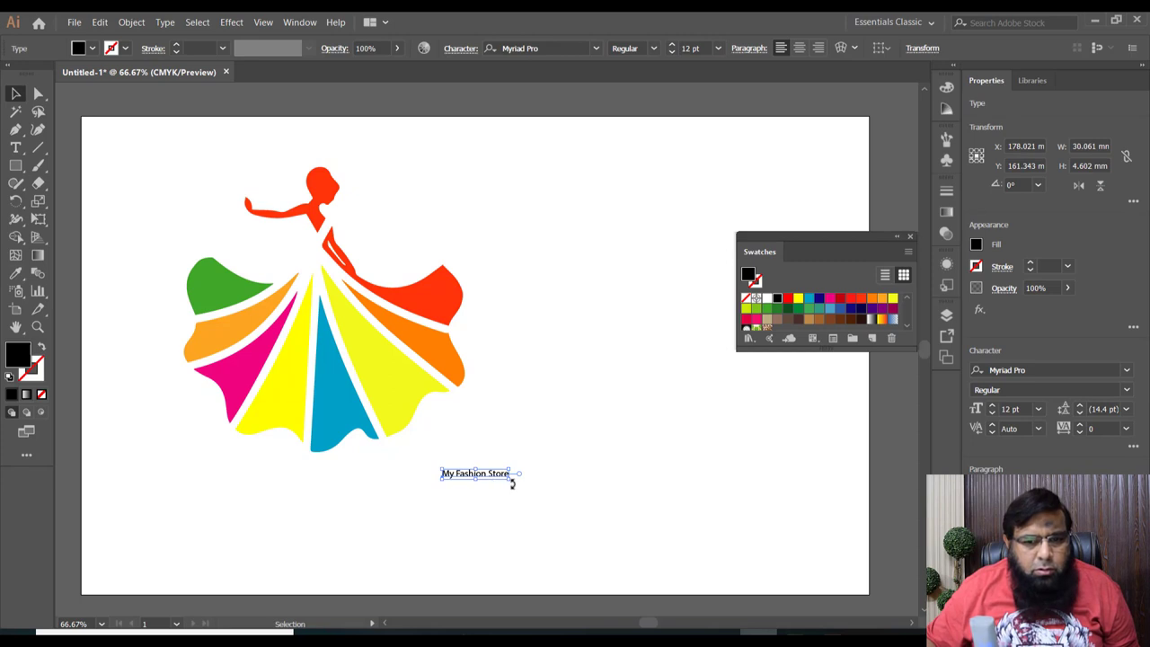
drag(510, 482, 654, 548)
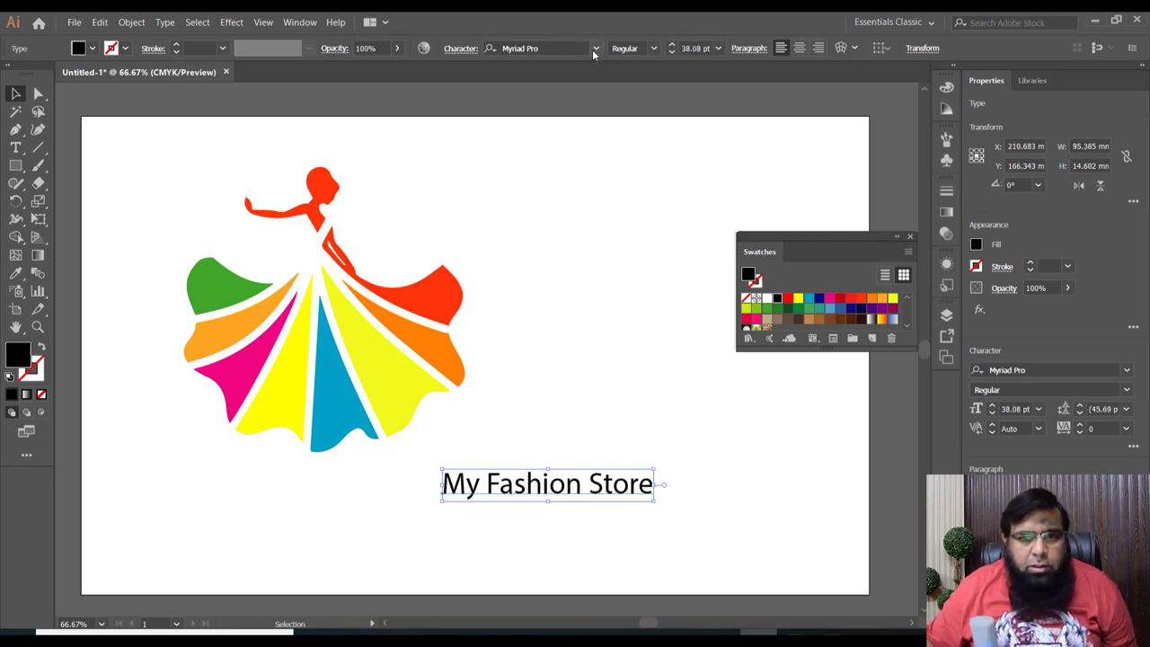
- Make 'My Fashion Store' pink NevisonCasD, about 57 pt, centred beneath the dress
click(594, 48)
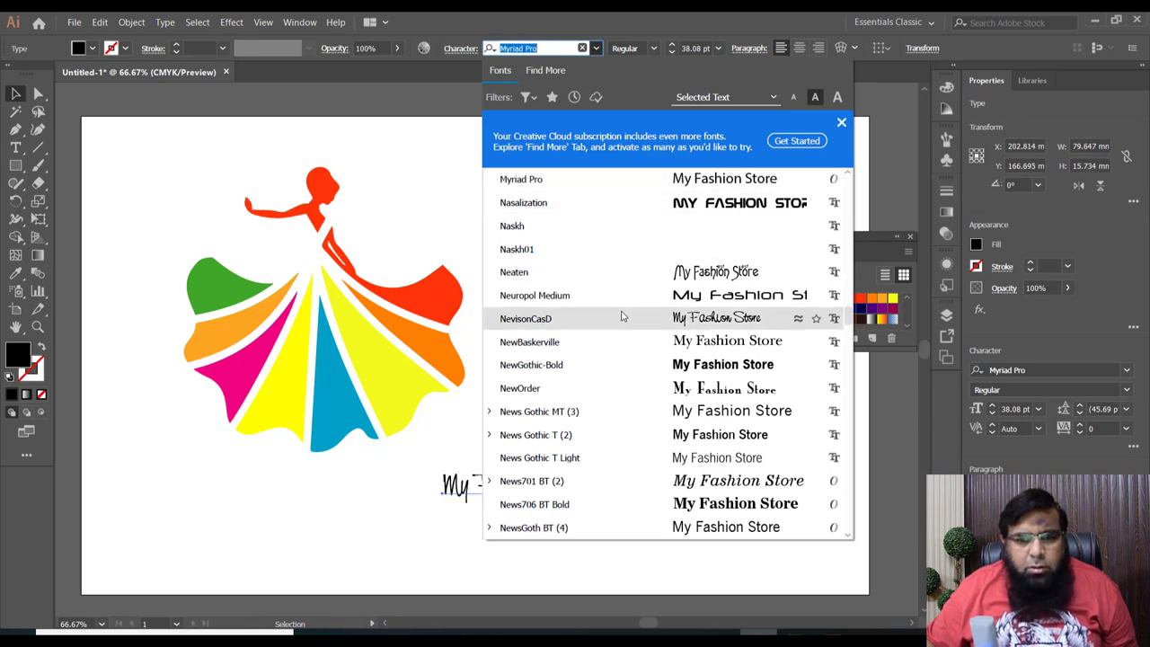
click(621, 316)
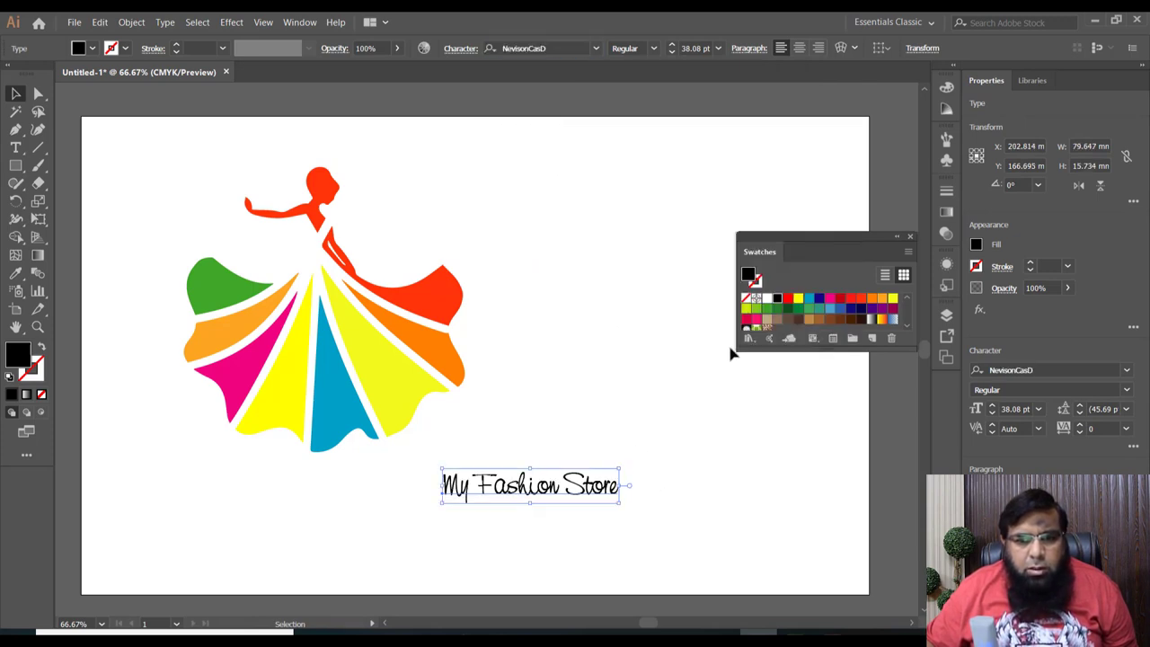
click(752, 319)
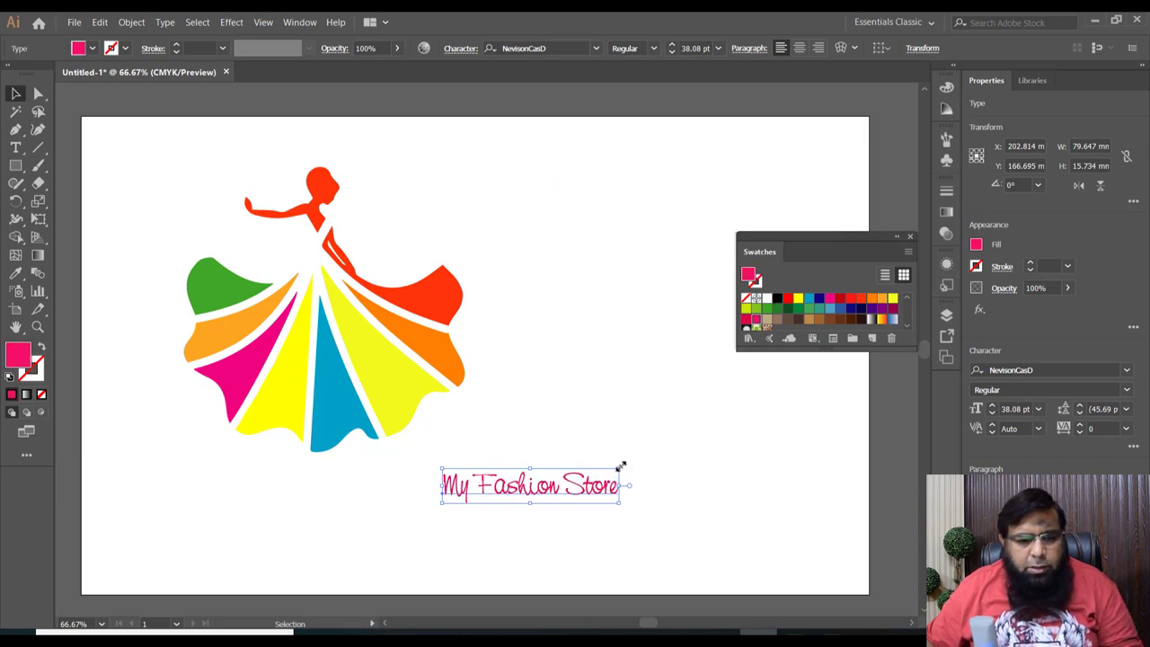
drag(618, 468, 707, 452)
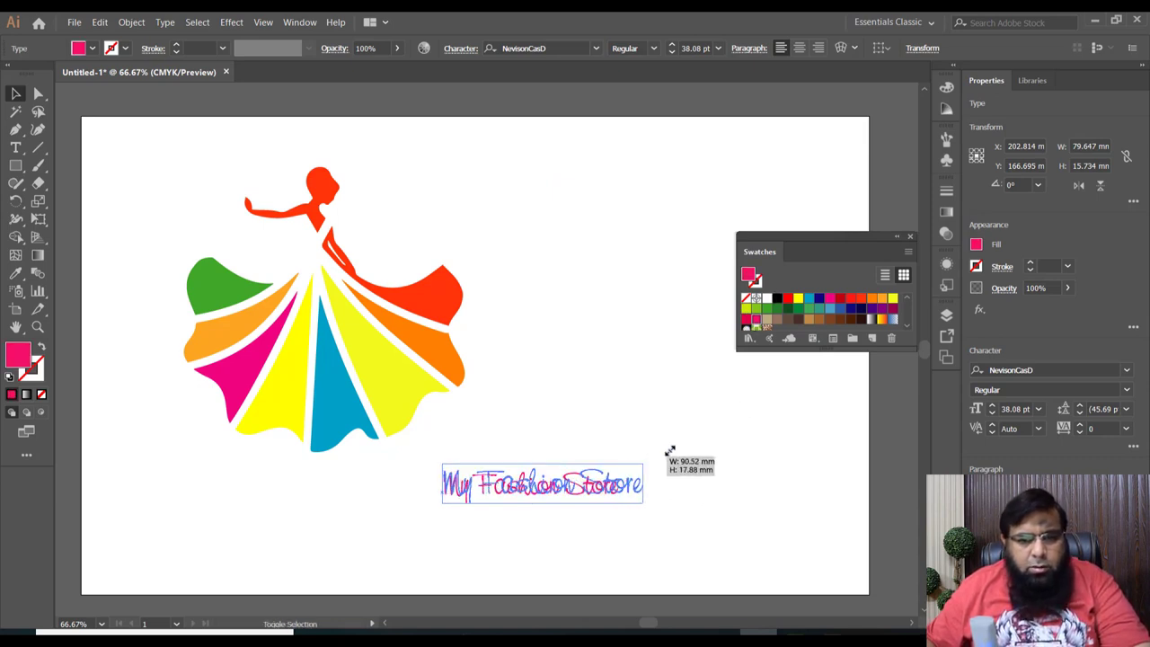
drag(586, 485, 325, 485)
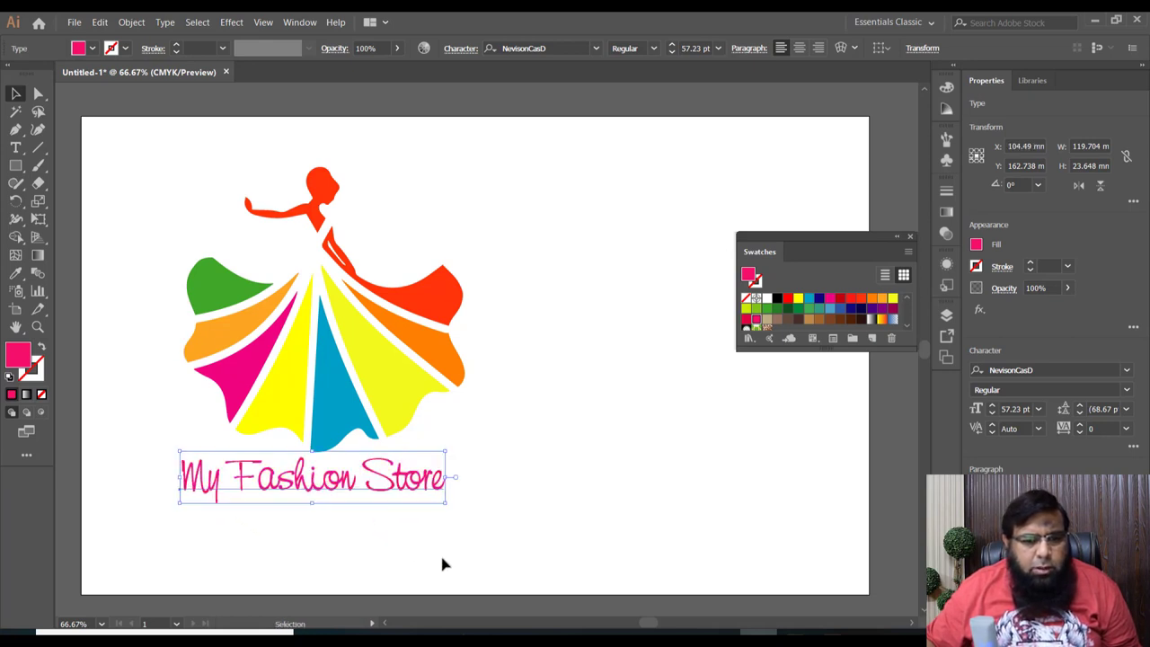
click(559, 553)
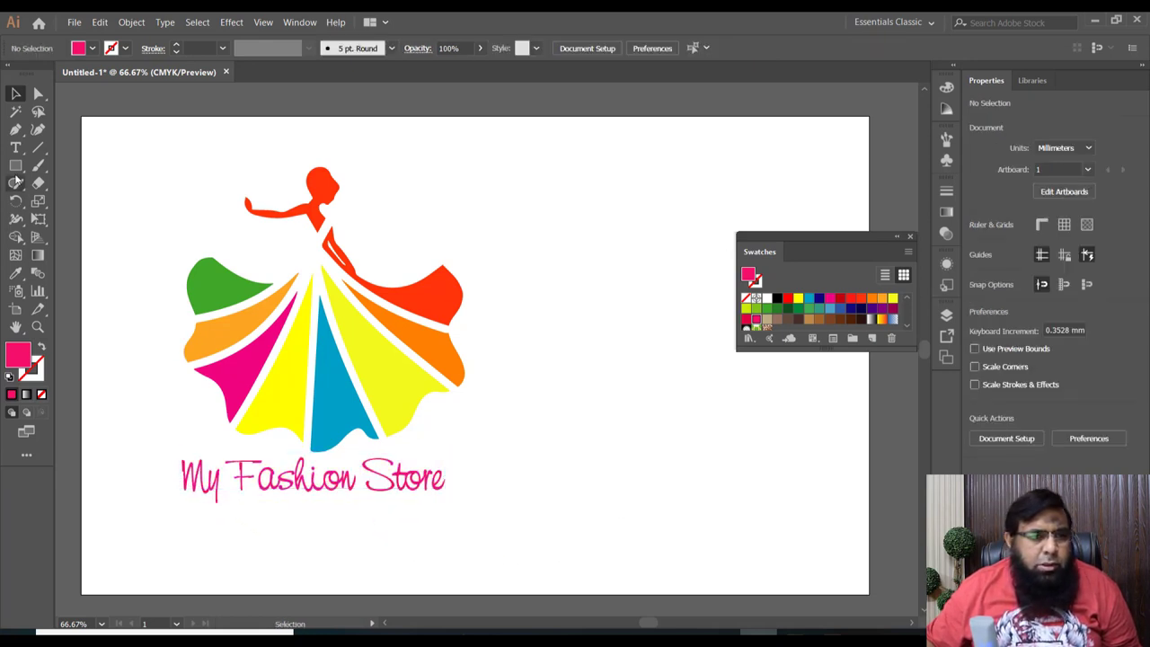
- Add an enlarged 'House of Brands' tagline text object
click(15, 147)
click(612, 446)
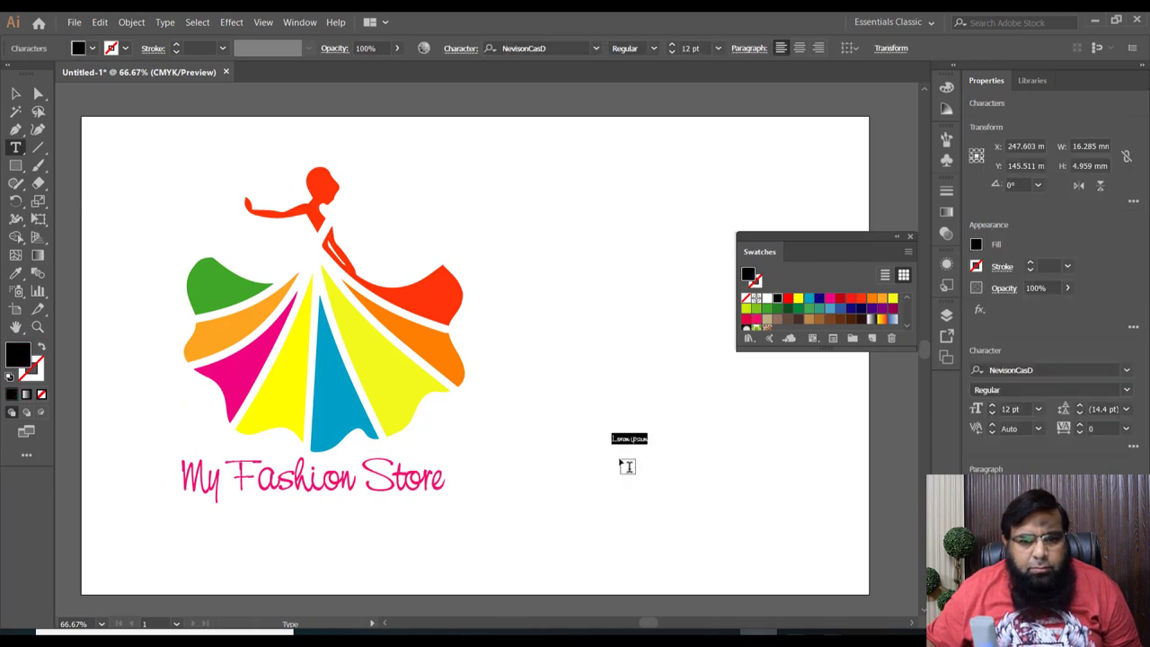
text(House of Brands)
click(17, 94)
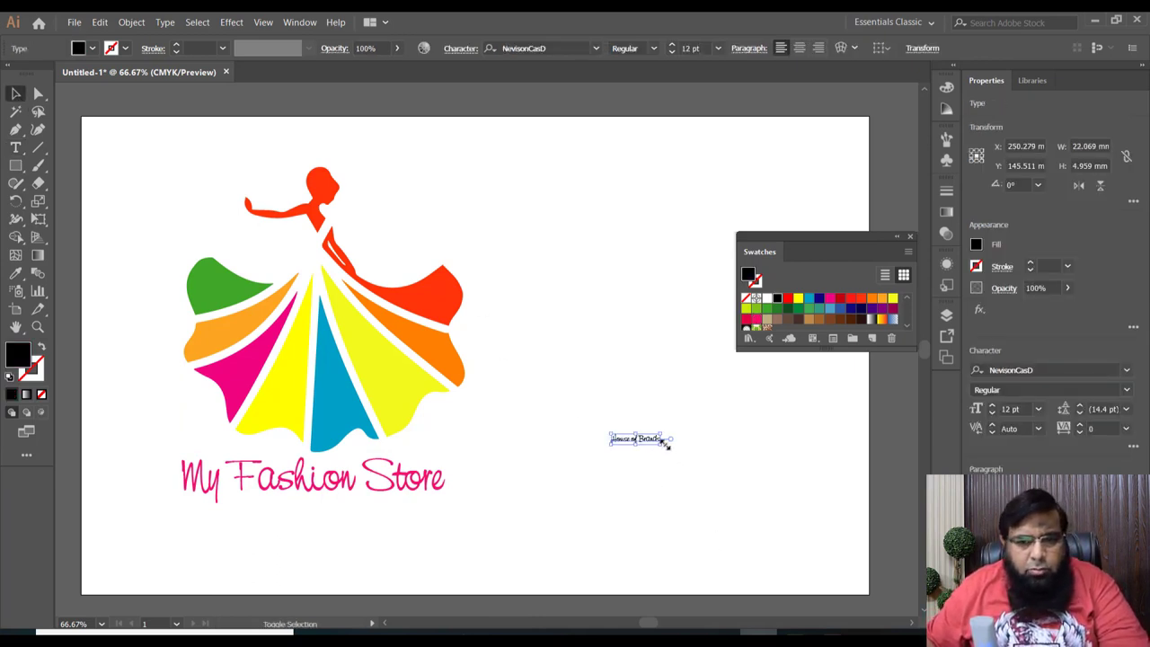
drag(663, 444, 757, 482)
- Set the tagline to navy A.D. MONO, about 24.5 pt, directly under 'My Fashion Store'
click(595, 47)
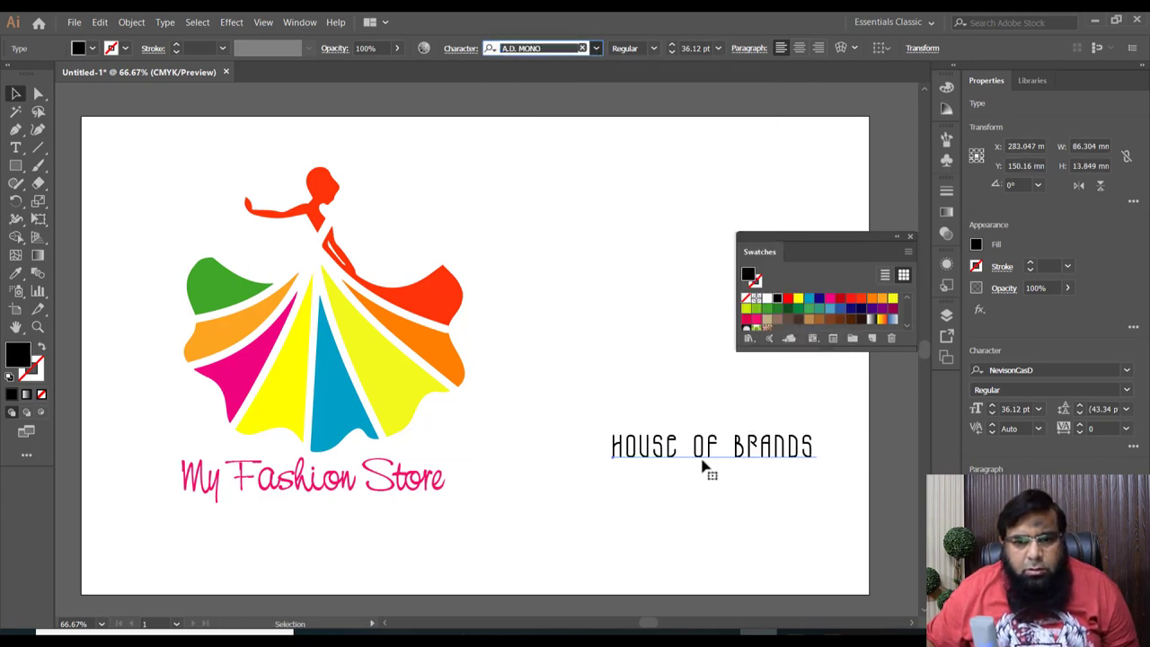
click(709, 458)
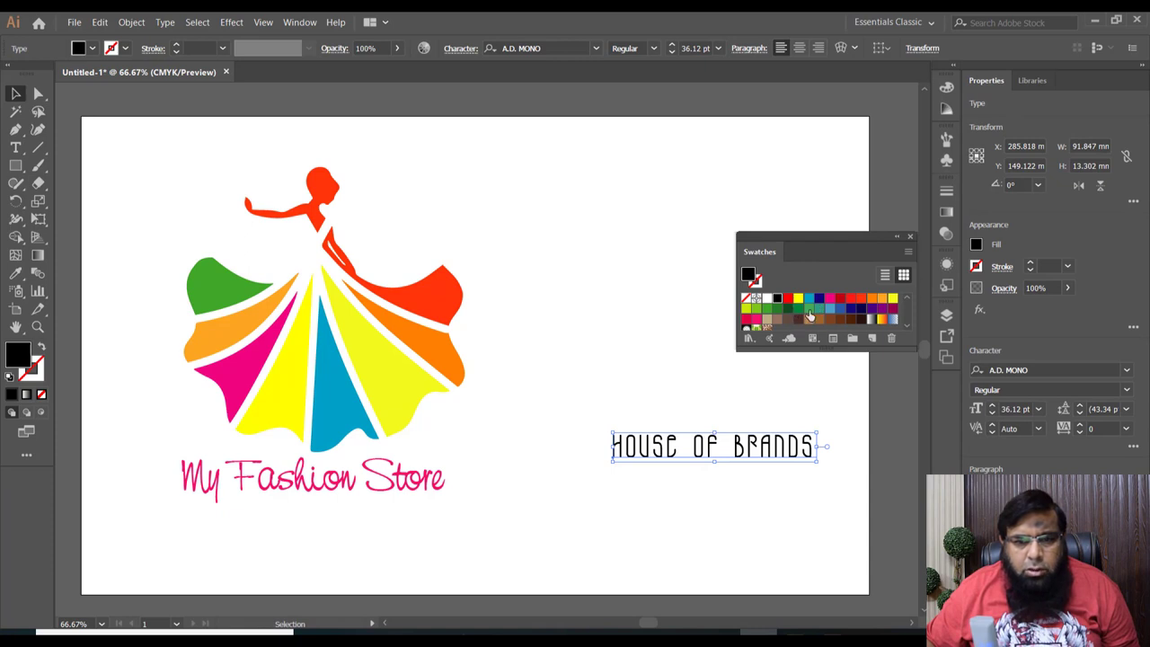
click(851, 303)
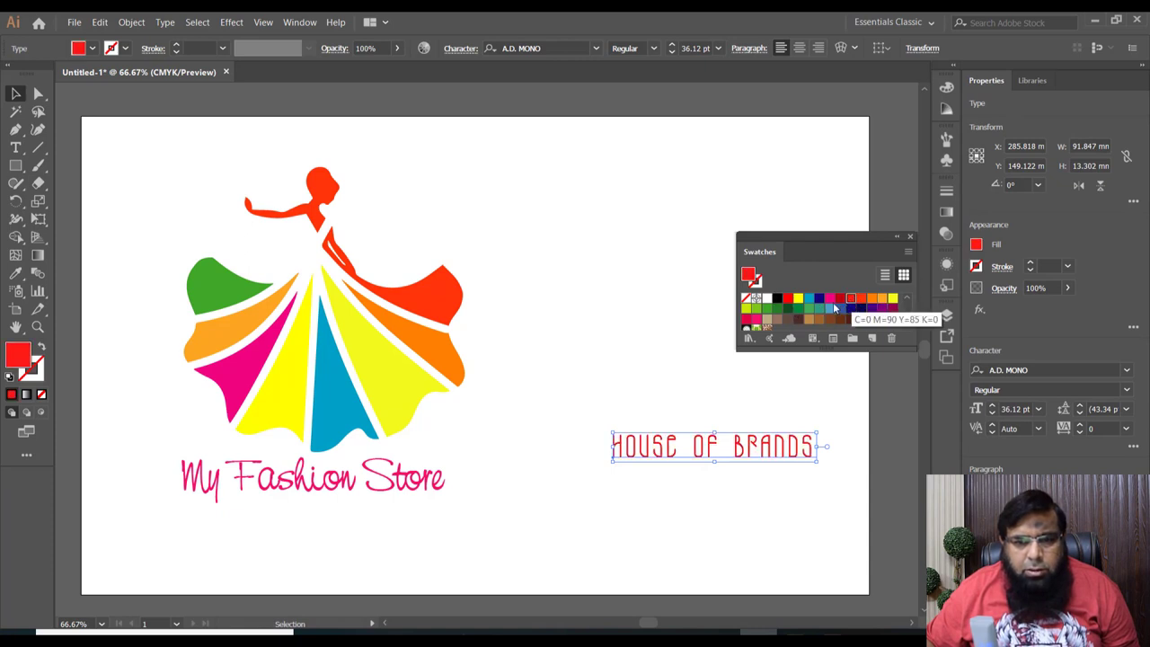
click(818, 297)
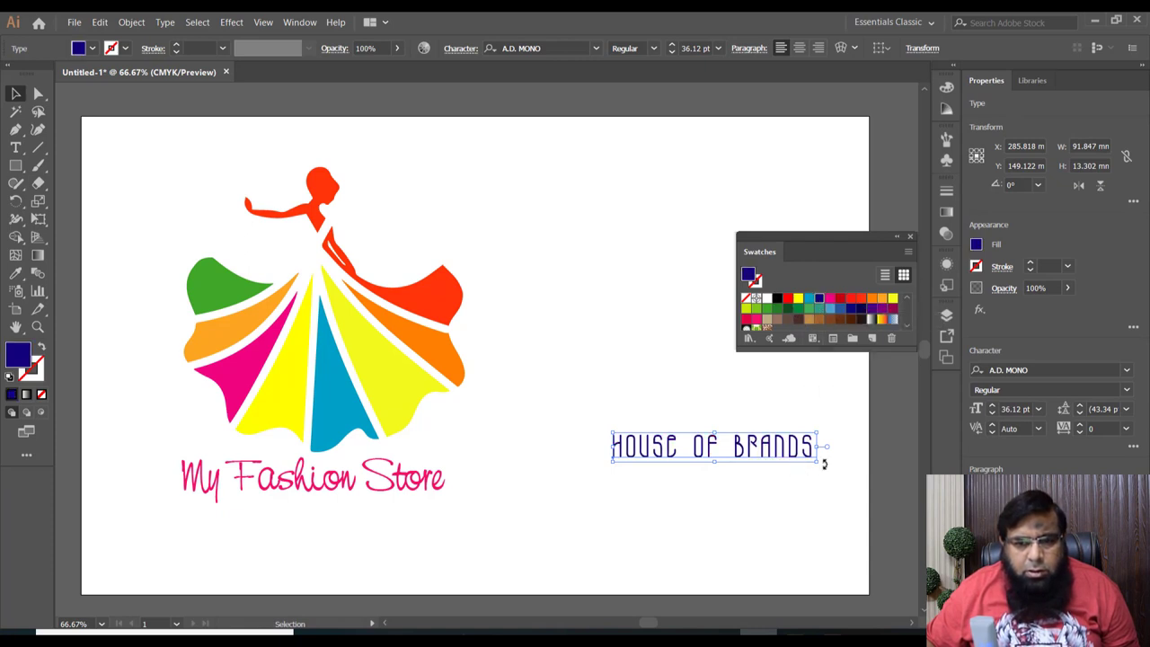
mouse_move(819, 461)
mouse_down()
mouse_move(798, 452)
mouse_move(392, 508)
mouse_up()
click(574, 492)
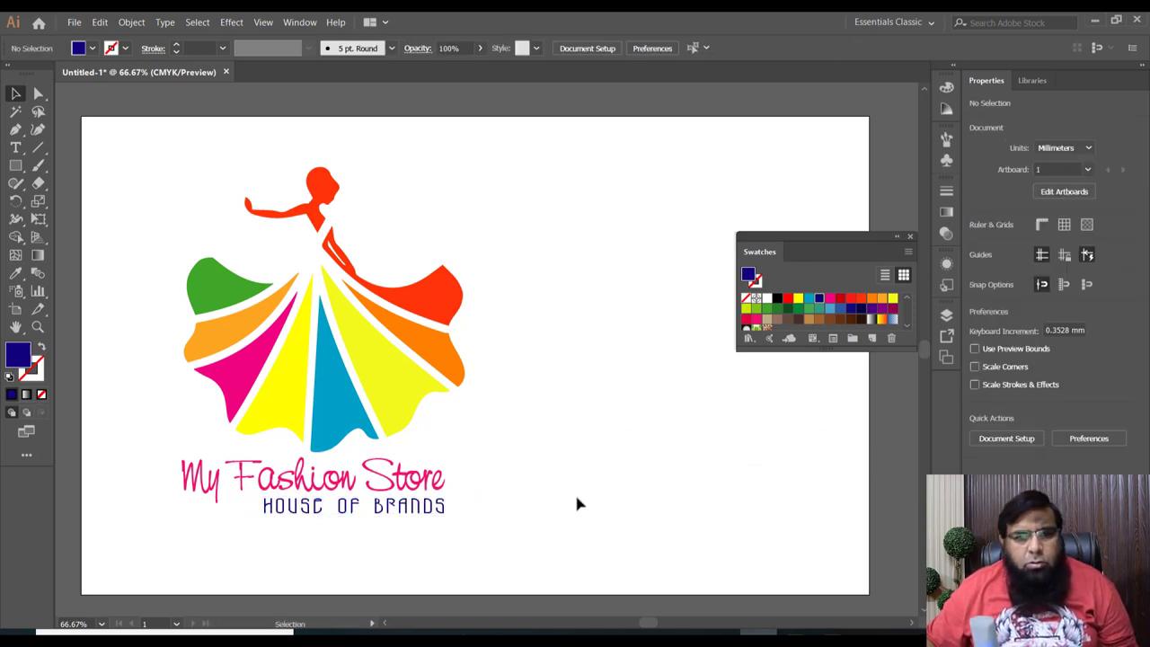